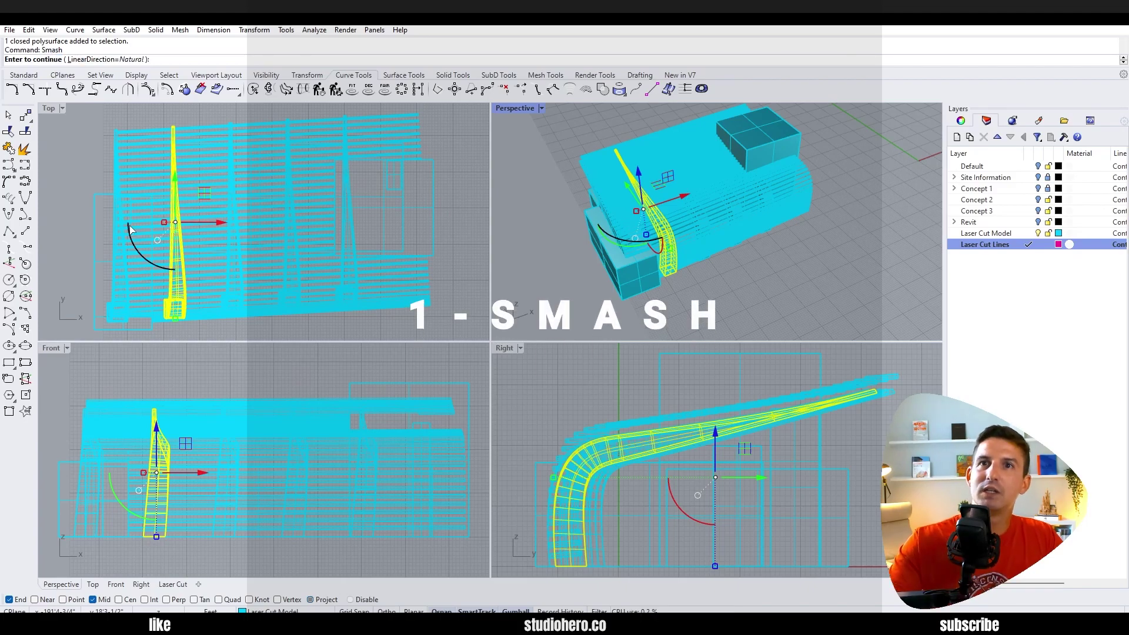
key("Return")
Smash the curved fin into six flat pieces and inspect them on the grid
right_click_drag(699, 241, 717, 175)
scroll(764, 188, "up", 3)
scroll(816, 207, "up", 2)
key("Escape")
scroll(775, 251, "up", 1)
right_click_drag(718, 266, 776, 266)
key("Home")
Reselect the six flat pieces, move them beside the model, and start a Copy of them
key("ctrl+l")
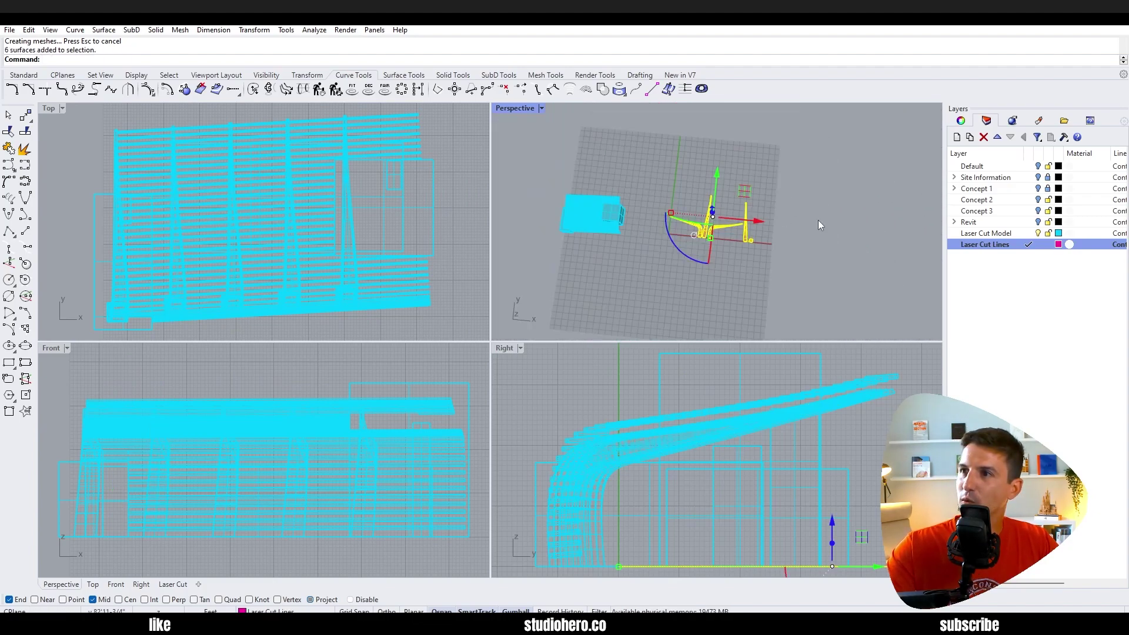
left_click_drag(708, 221, 723, 163)
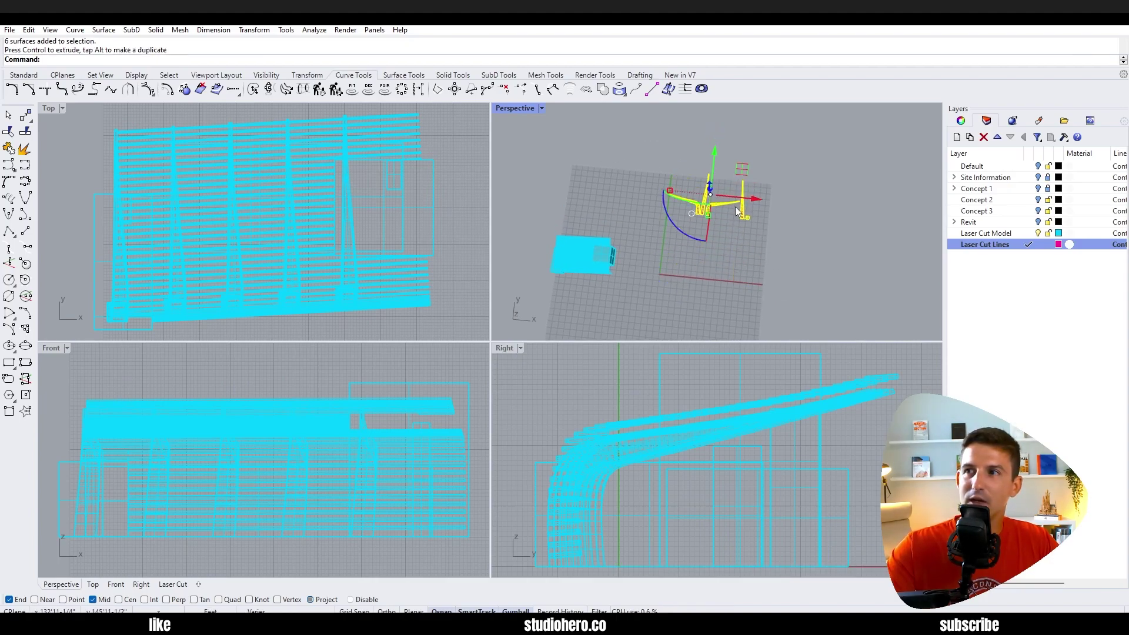
right_click_drag(742, 170, 764, 241)
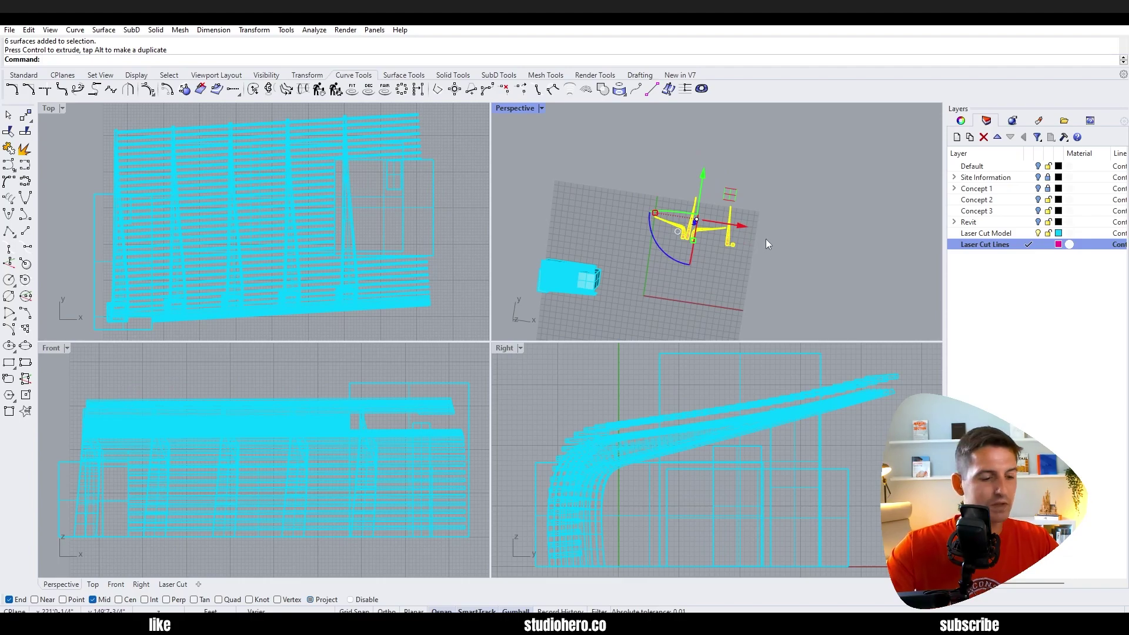
type("Copy")
key("Return")
Place a copy of the flat fin pieces to the right of the originals
key("ctrl+F1")
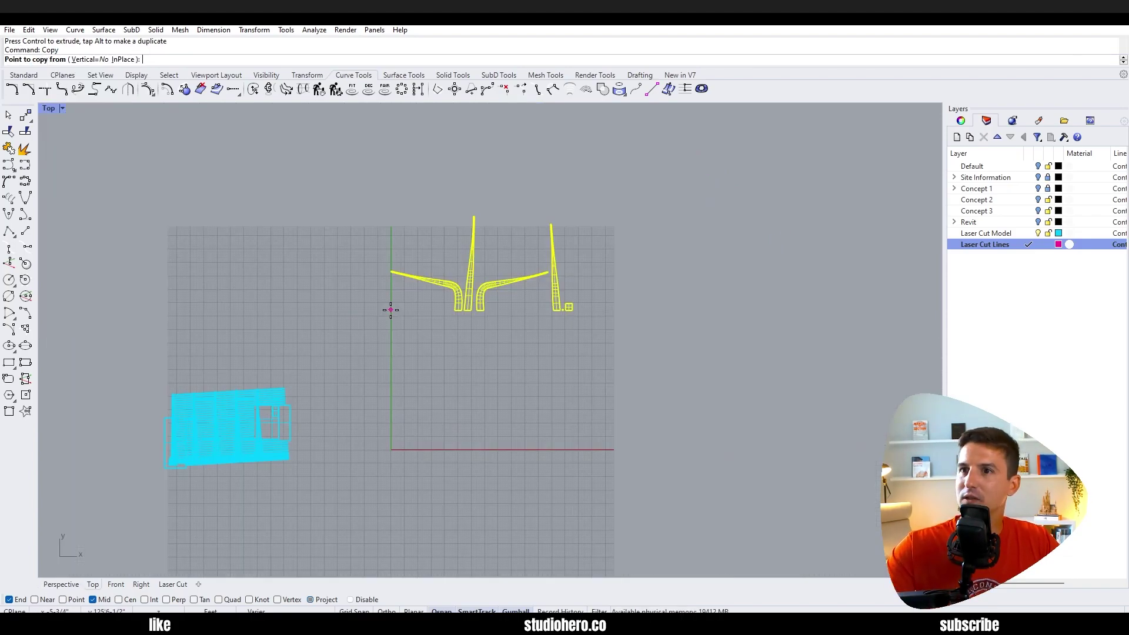
left_click(390, 309)
left_click(579, 307)
scroll(238, 384, "up", 3)
key("Return")
Select pieces of the cyan model, including the vertical fin, then clear the selection
left_click(217, 409)
left_click(264, 408)
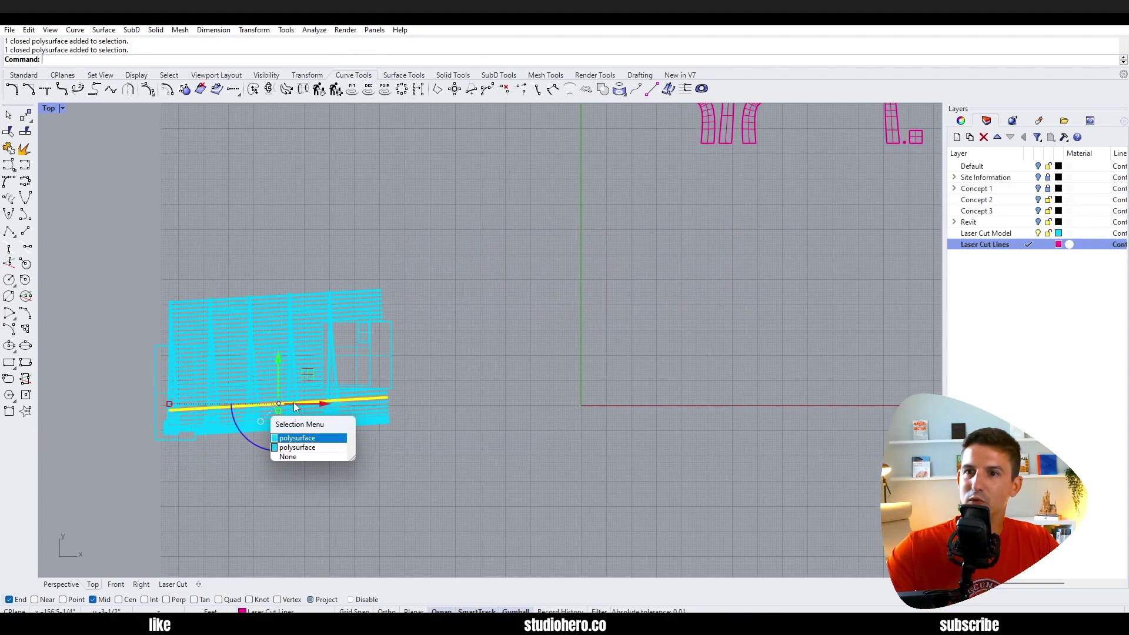
key("Escape")
left_click(299, 396)
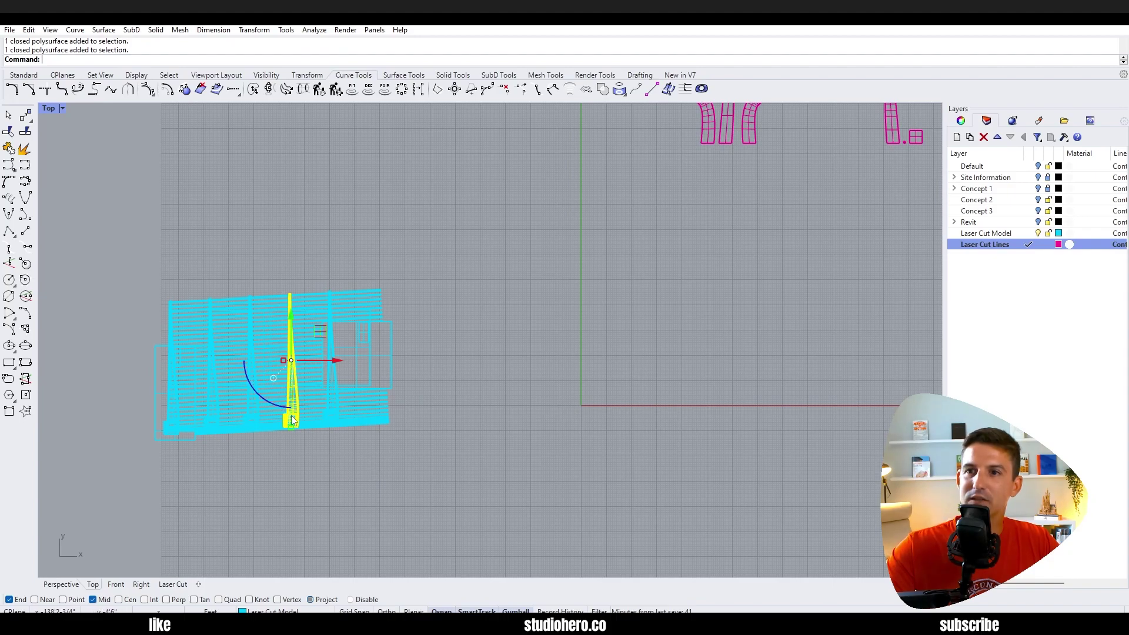
key("Escape")
Maximize the Perspective viewport from the four-view layout
double_click(48, 109)
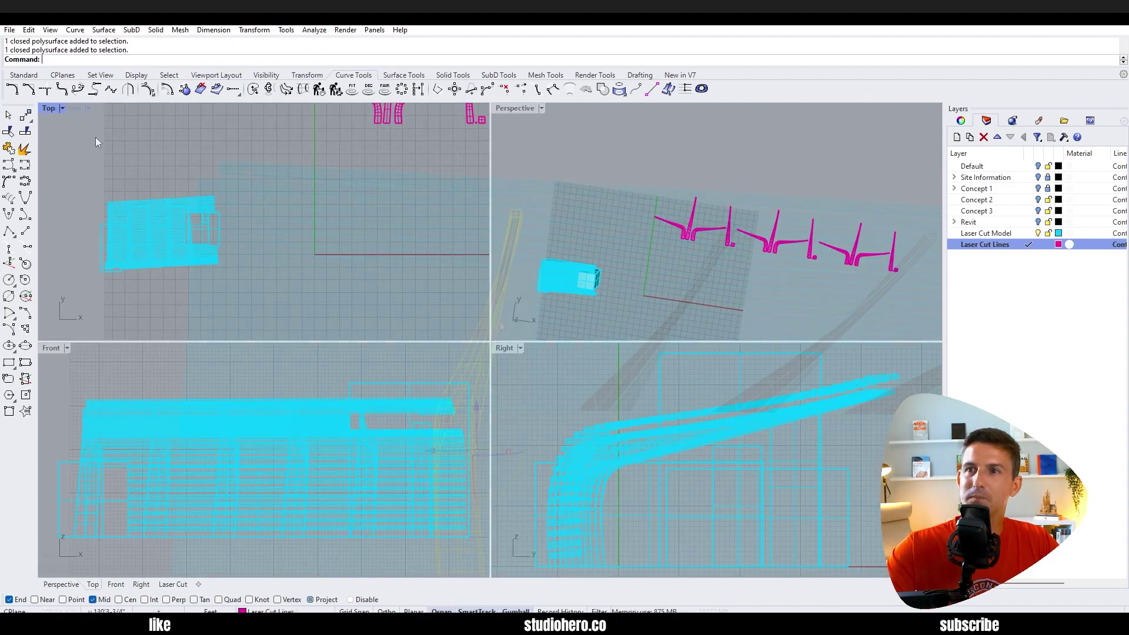
double_click(504, 108)
scroll(449, 410, "down", 3)
Start Split and pick the curved fin as the object to split
scroll(424, 391, "down", 2)
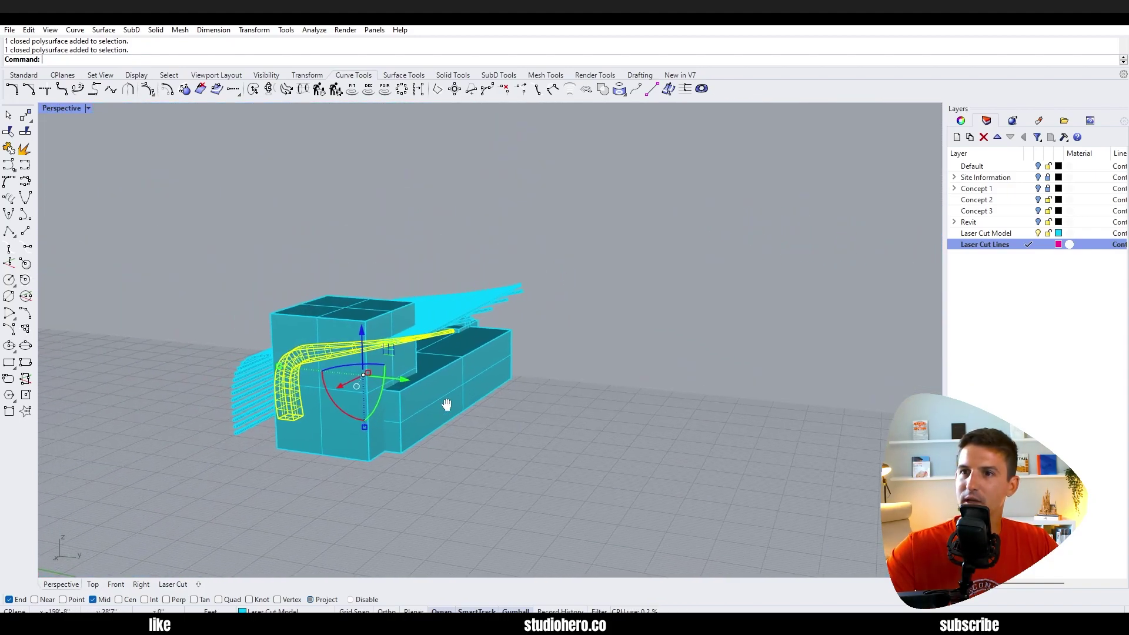
key("Escape")
type("split")
key("Return")
scroll(466, 420, "up", 3)
right_click_drag(465, 420, 112, 421)
left_click(139, 416)
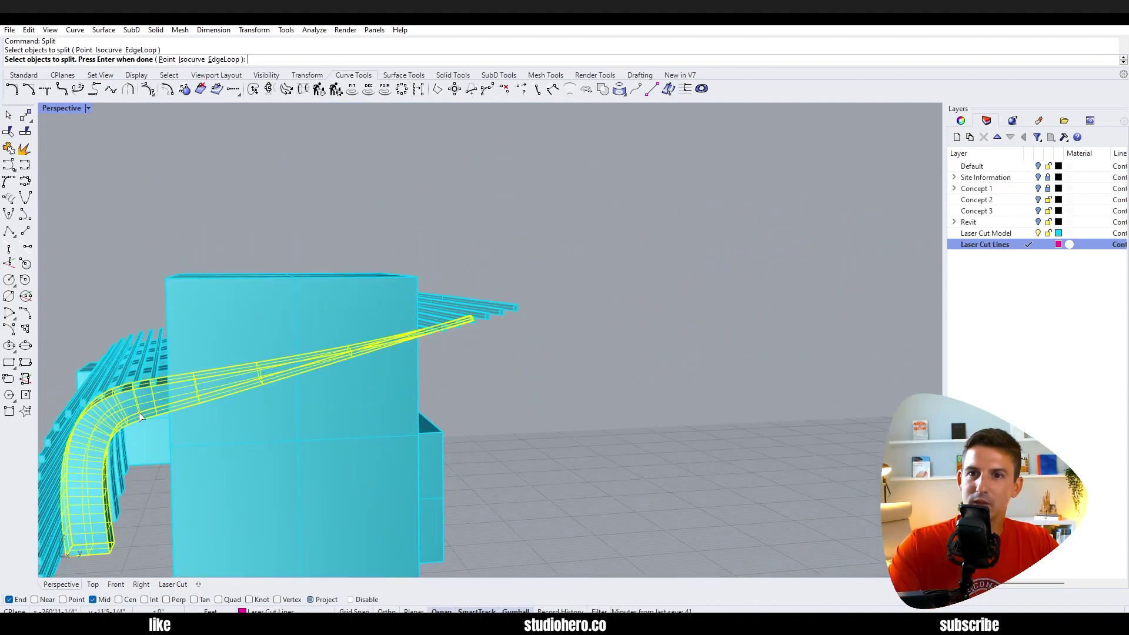
key("Return")
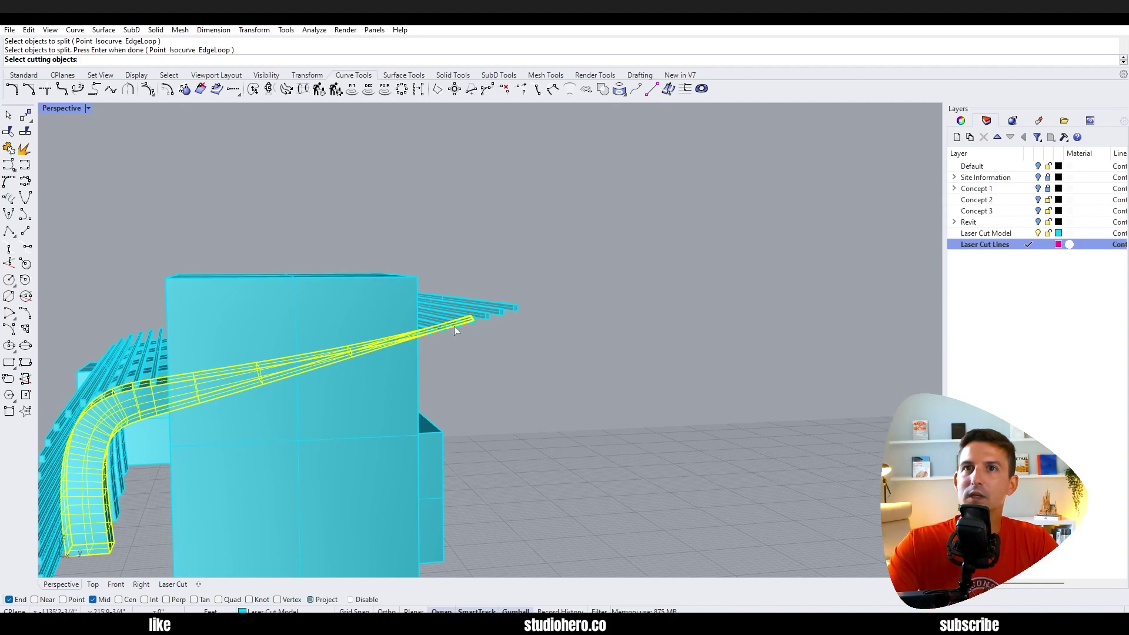
Cut the fin with the building block as cutter, yielding three pieces
scroll(491, 353, "down", 3)
right_click_drag(490, 353, 379, 348)
left_click(379, 347)
key("Return")
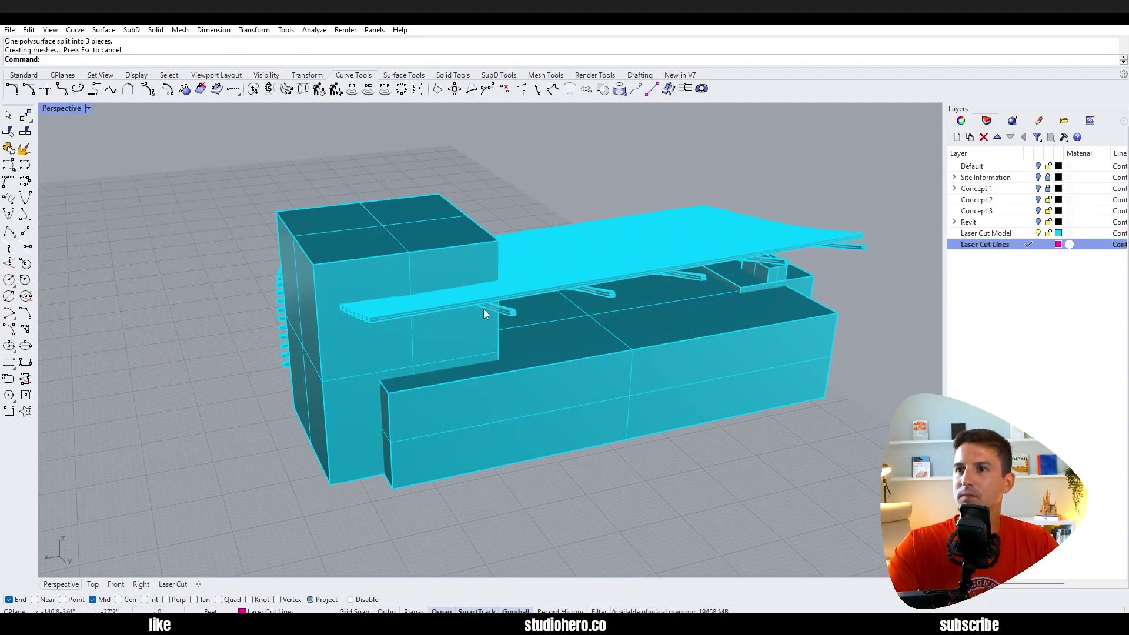
right_click_drag(483, 314, 530, 312)
left_click(456, 333)
Select the long and tall building boxes to inspect them, then clear the selection
right_click_drag(456, 333, 429, 383)
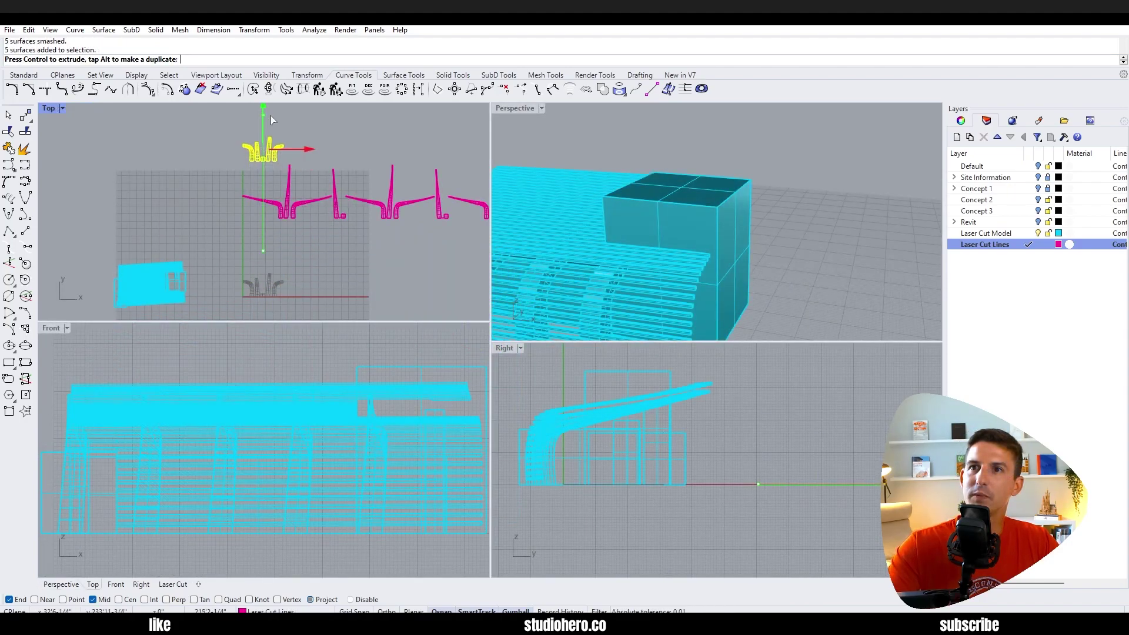
left_click(258, 252)
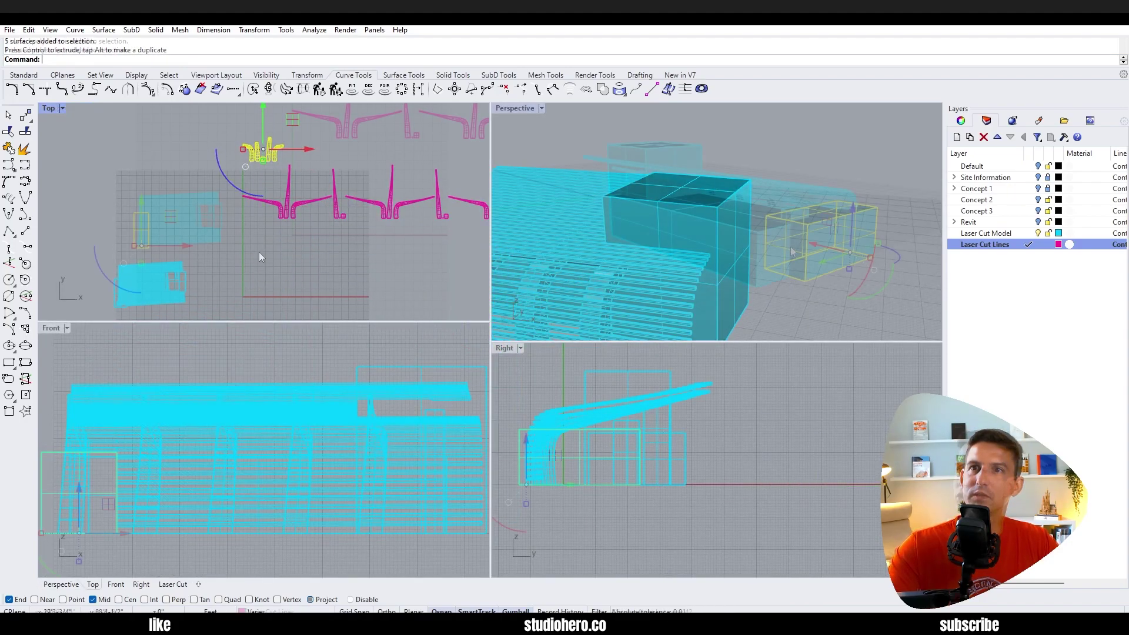
left_click(683, 171)
right_click_drag(683, 171, 721, 252)
scroll(783, 258, "up", 5)
key("Escape")
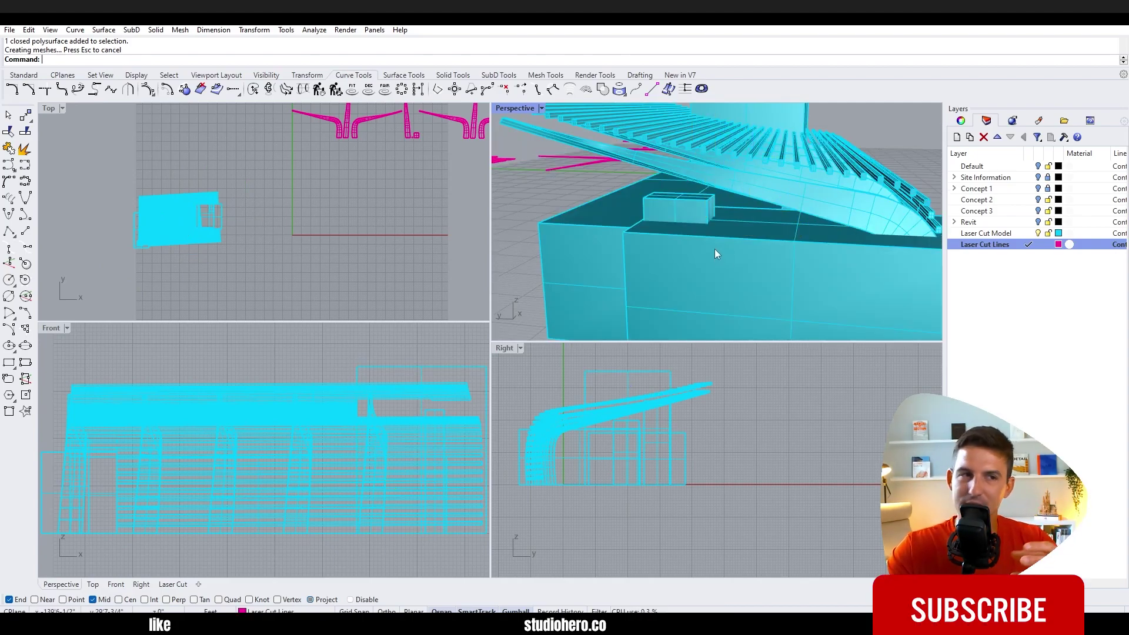
Delete the small narrow box at the front of the building
left_click(697, 204)
scroll(736, 273, "down", 5)
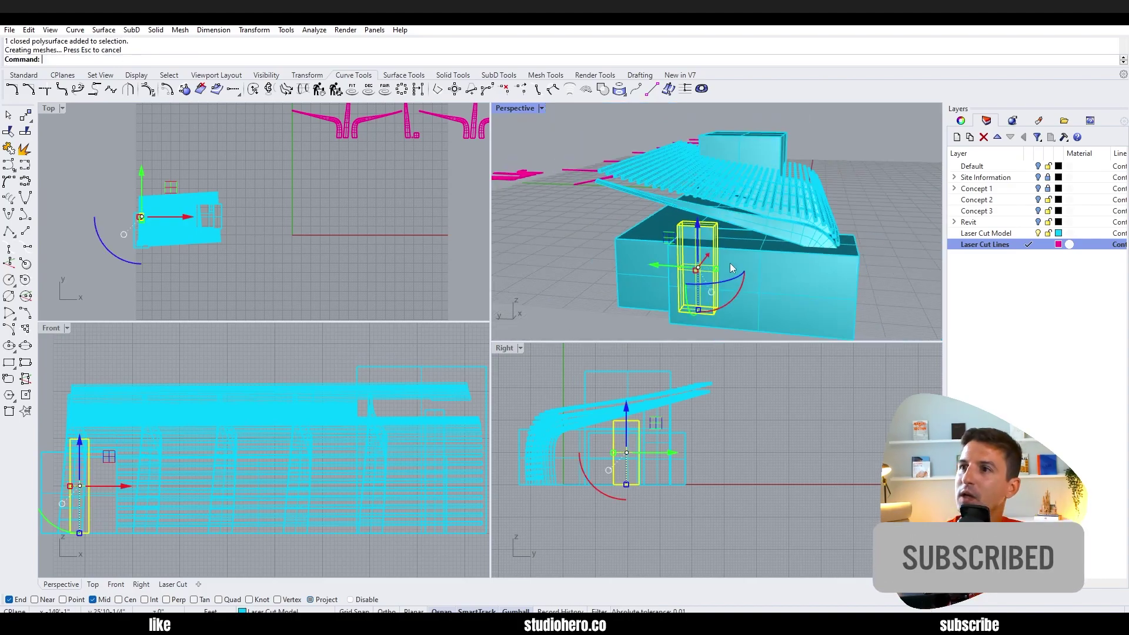
right_click_drag(742, 269, 681, 271)
scroll(694, 262, "up", 5)
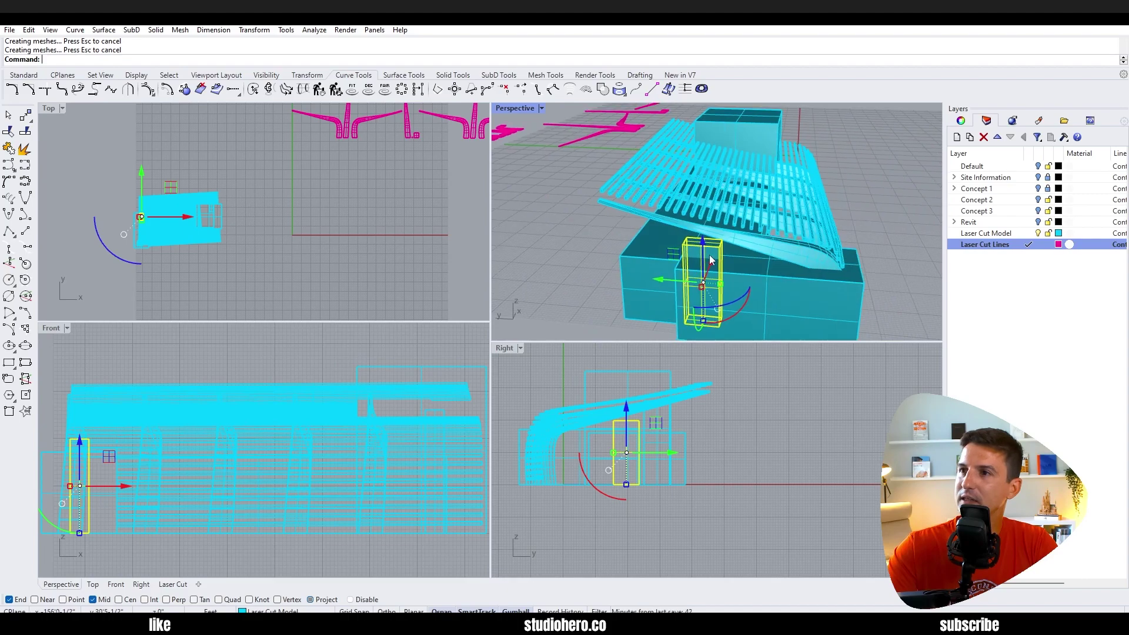
key("Delete")
Select the adjacent front box and the left building box
scroll(750, 272, "down", 5)
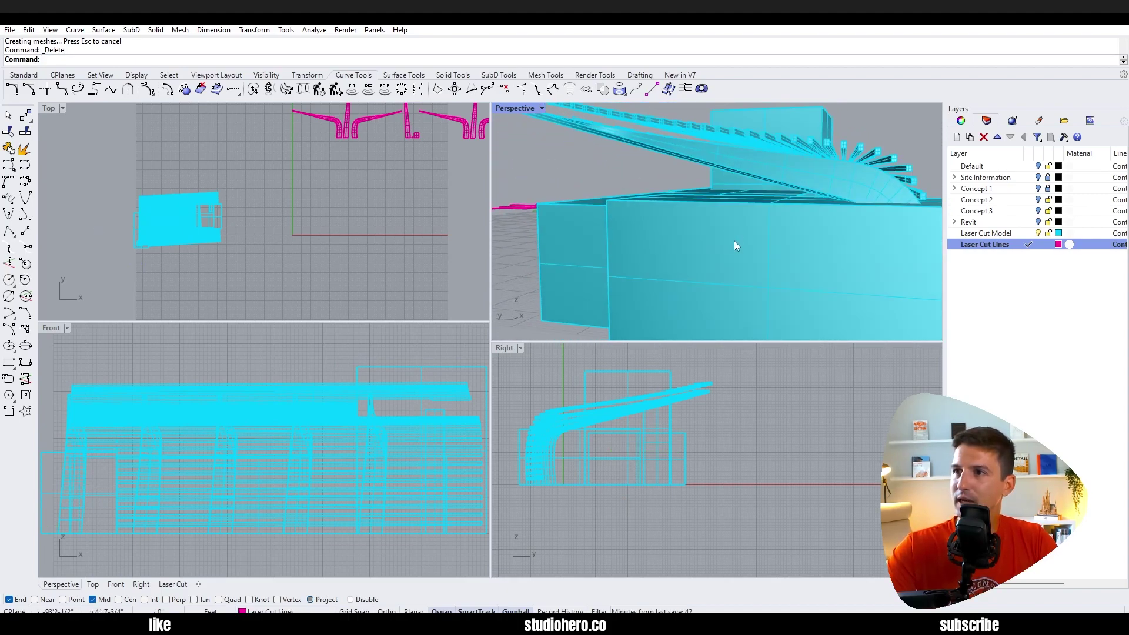
right_click_drag(734, 241, 736, 266)
left_click(737, 268)
left_click(749, 267)
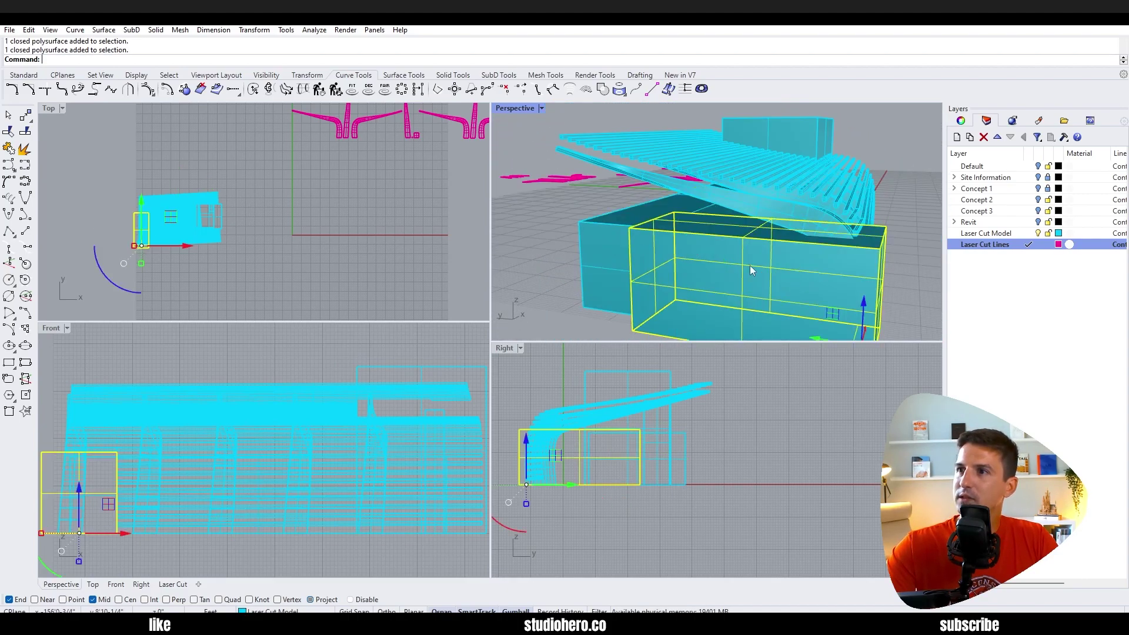
left_click(622, 234, "shift")
right_click_drag(622, 234, 727, 238)
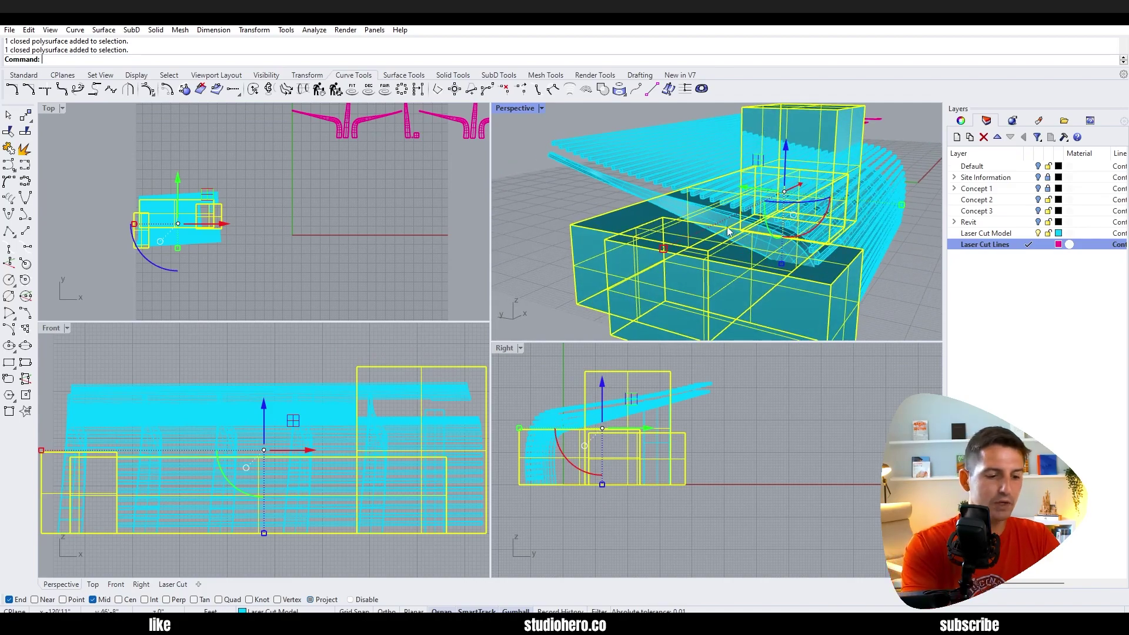
Cancel the stray command and pan over to the magenta laser-cut lines
type("Boole")
scroll(727, 231, "down", 5)
key("Escape")
right_click_drag(685, 242, 750, 221, "shift")
key("Escape")
Window-select the flattened building pieces and move them into rows above the fin pieces
scroll(295, 227, "down", 3)
right_click_drag(295, 227, 215, 238)
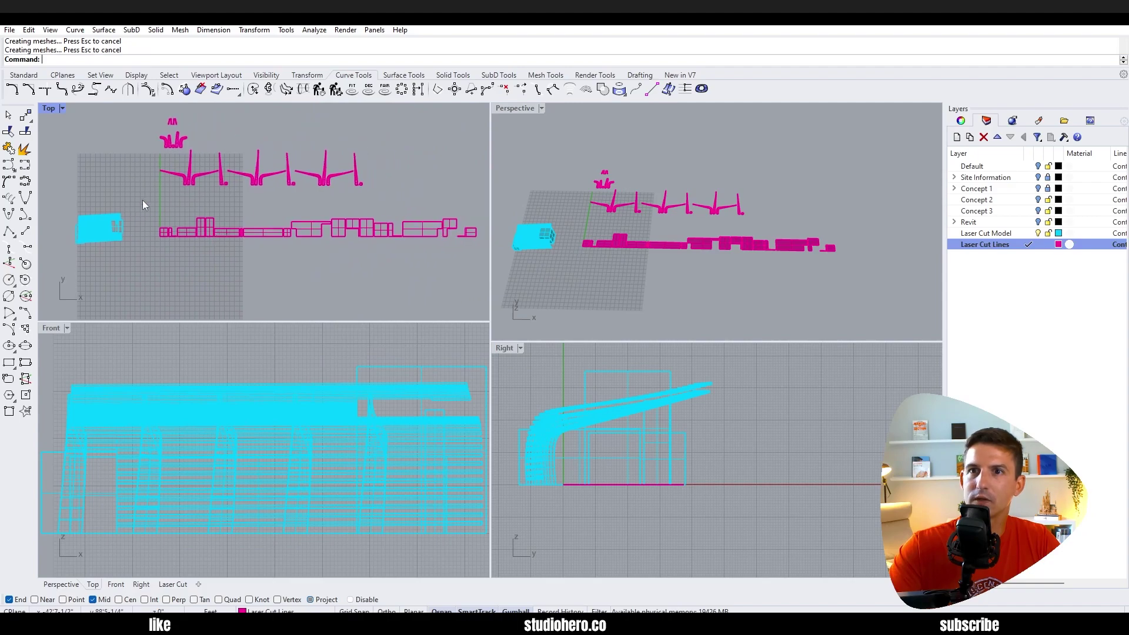
left_click_drag(142, 204, 460, 262)
scroll(411, 235, "down", 2)
mouse_move(390, 230)
left_mouse_down()
mouse_move(400, 207)
mouse_move(382, 232)
left_mouse_up()
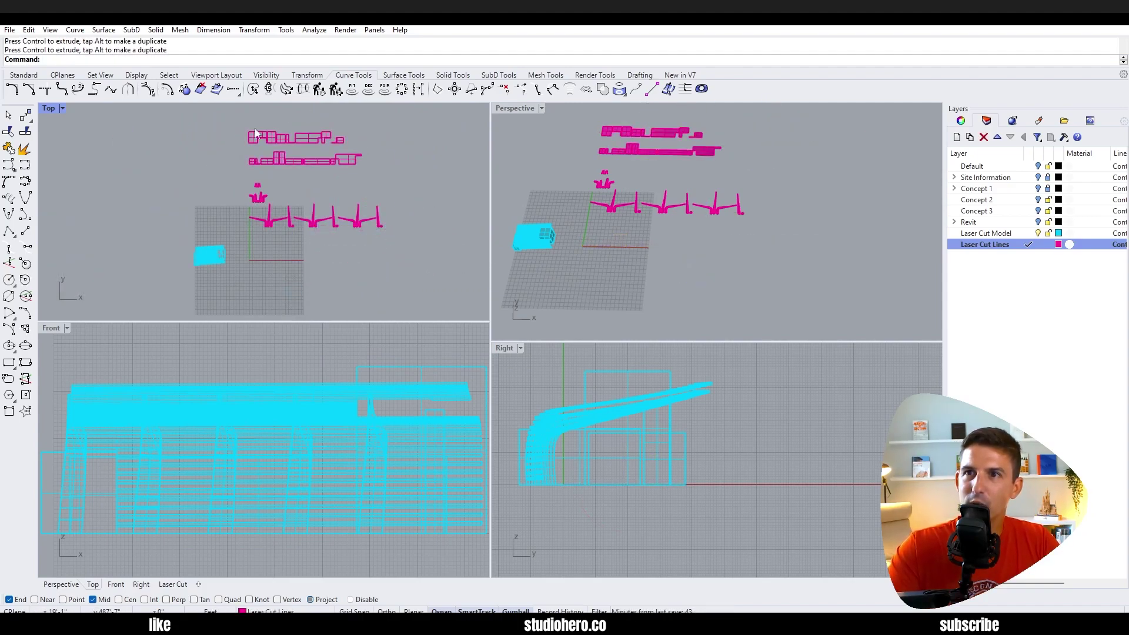
left_click_drag(372, 168, 374, 169)
left_click_drag(317, 142, 336, 154)
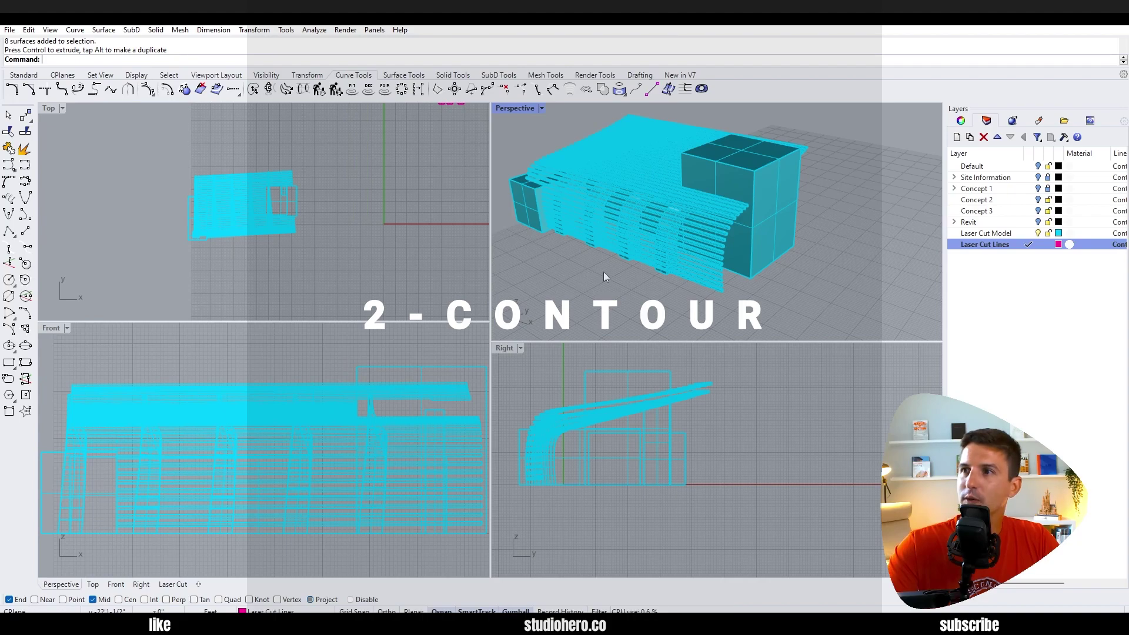
scroll(601, 273, "down", 5)
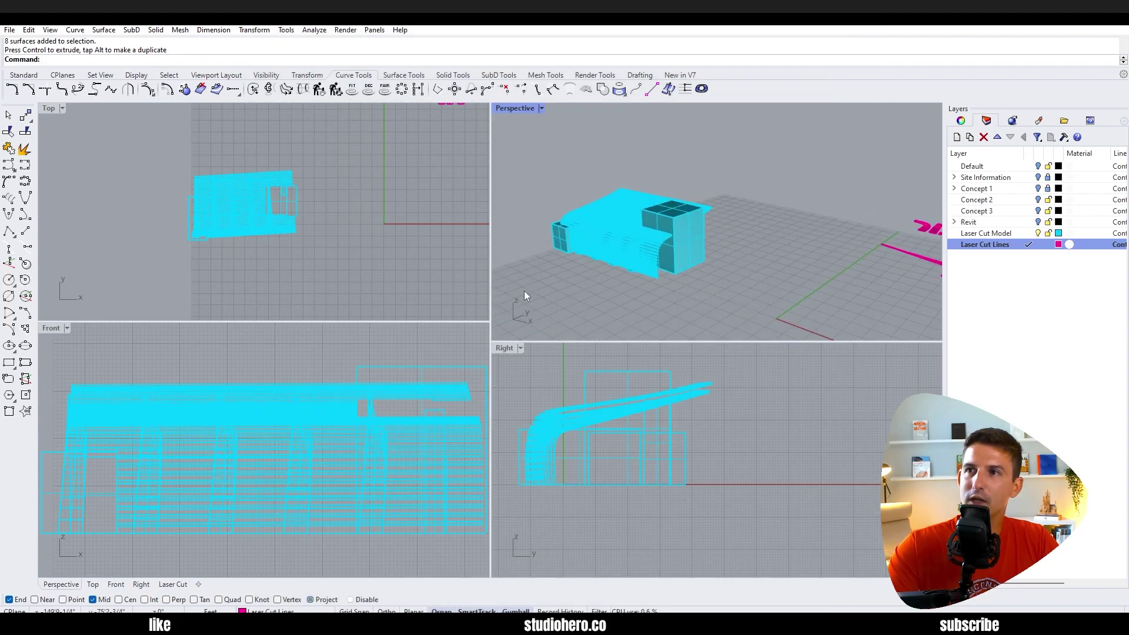
Contour the Laser Cut Model boxes vertically upward from a base point at the ground end
type("Contour")
key("Return")
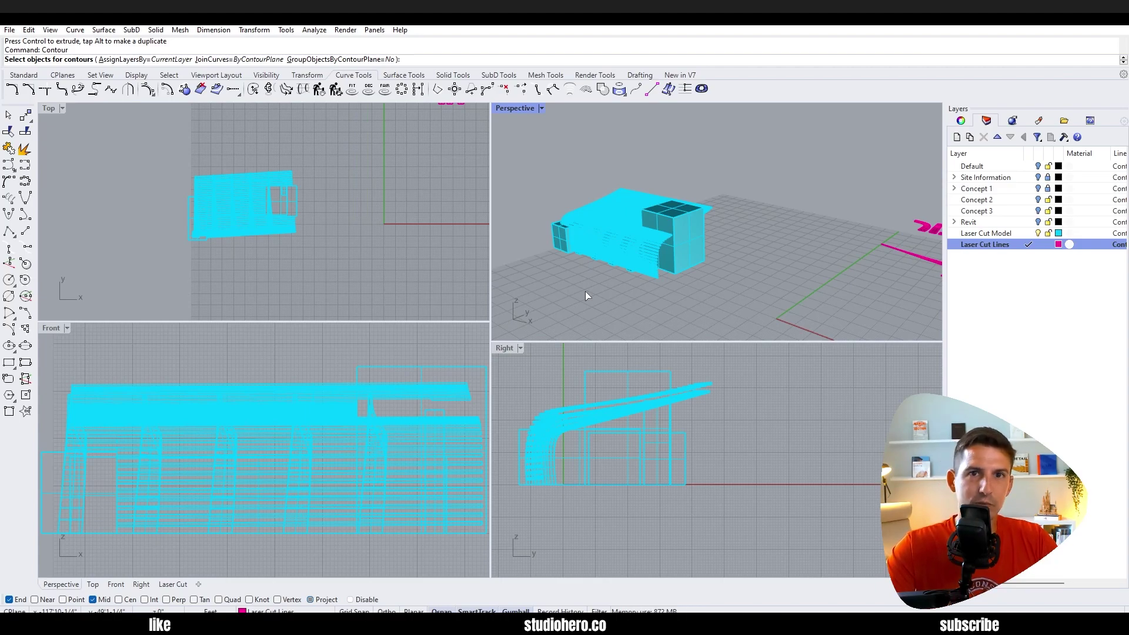
left_click(618, 271)
right_click_drag(618, 271, 778, 281)
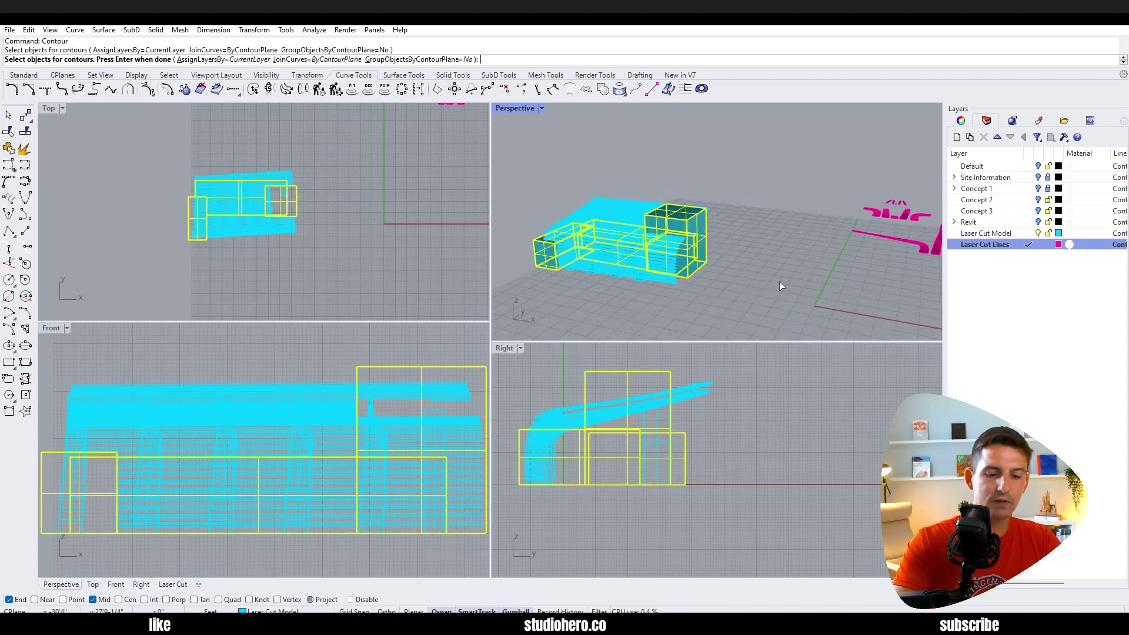
key("Return")
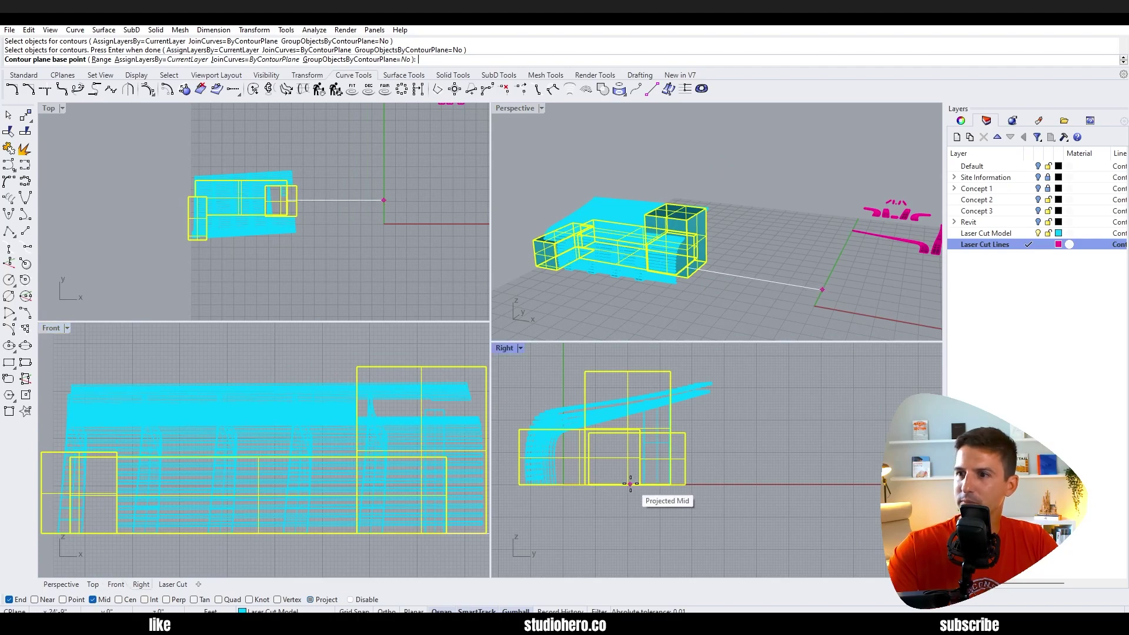
left_click(684, 484)
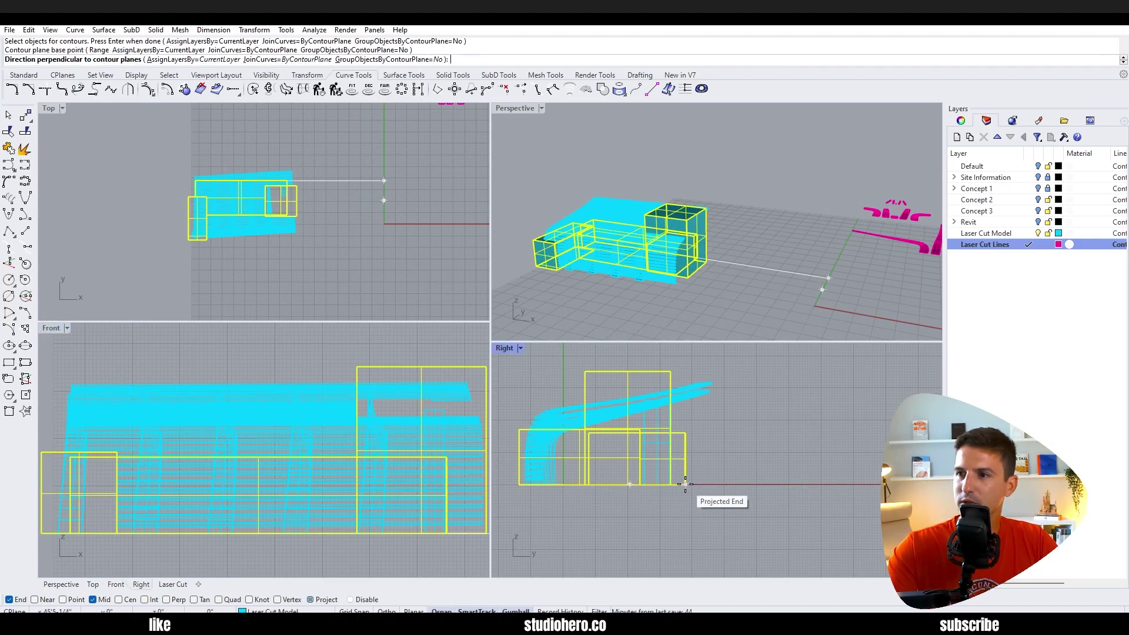
left_click(685, 367)
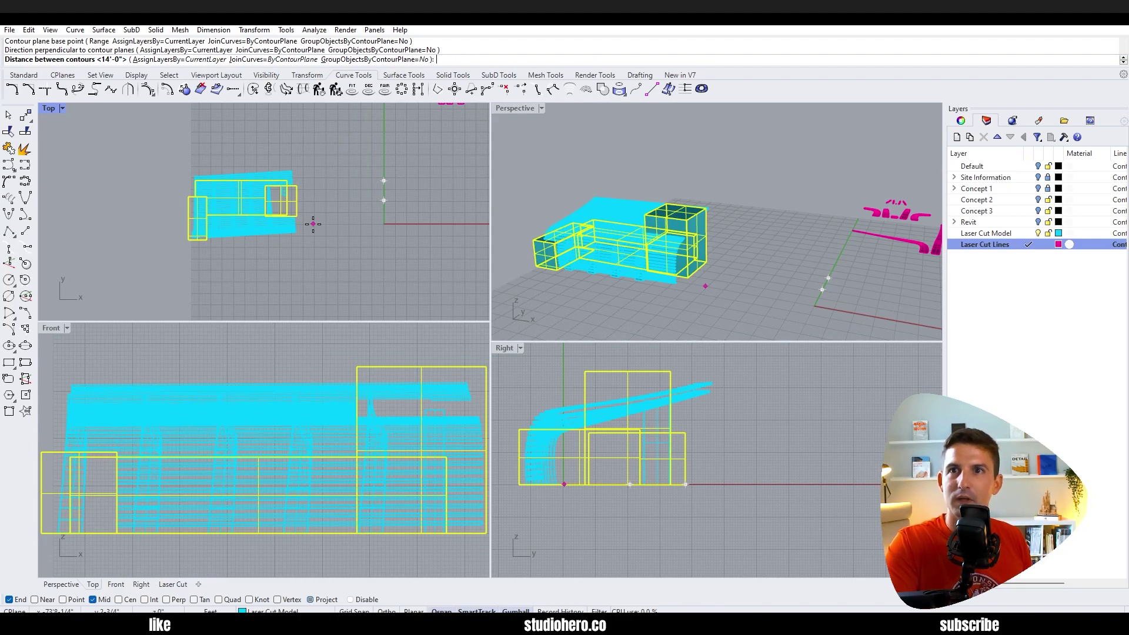
key("Return")
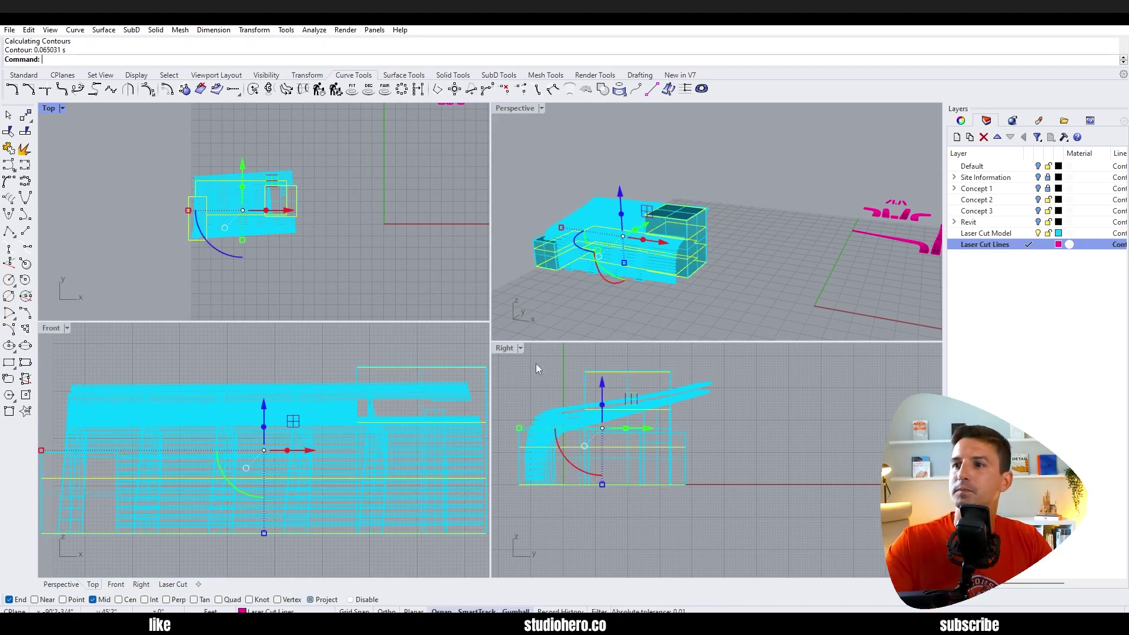
In the Right view, contour the model boxes again from the model's end, spacing set straight up
left_click(718, 450)
scroll(708, 441, "up", 2)
type("Counter")
key("Return")
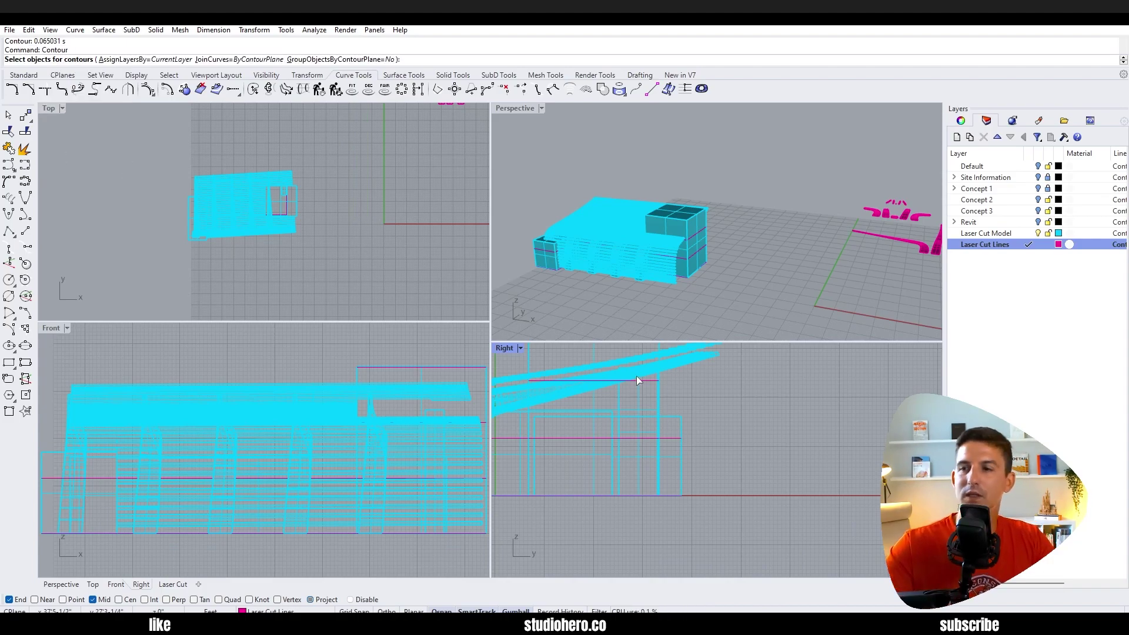
left_click(680, 412)
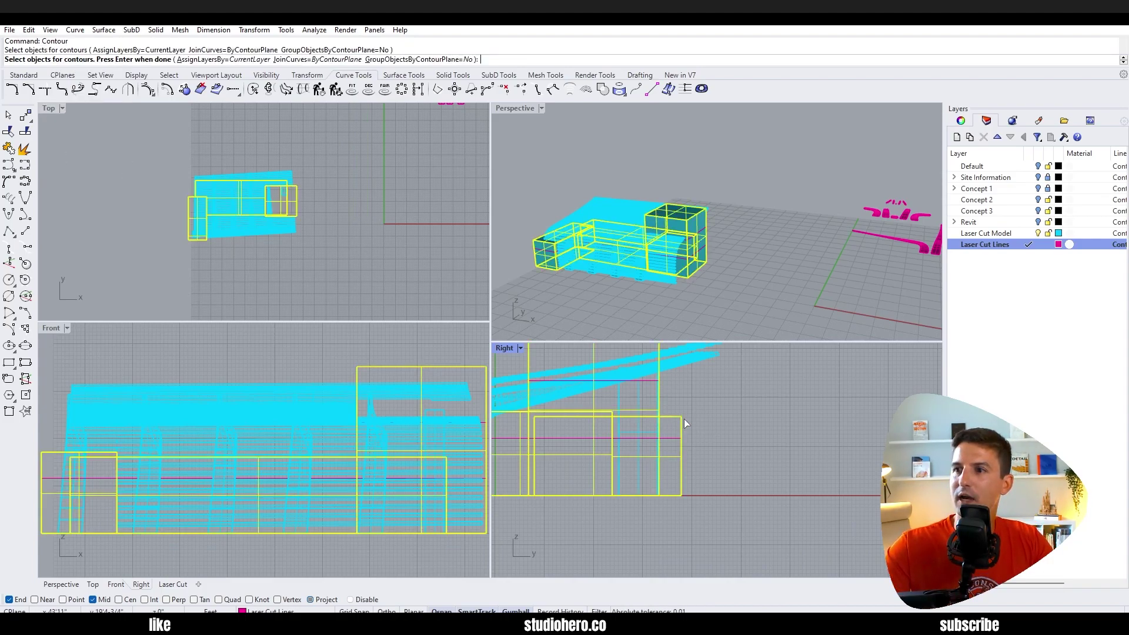
key("Return")
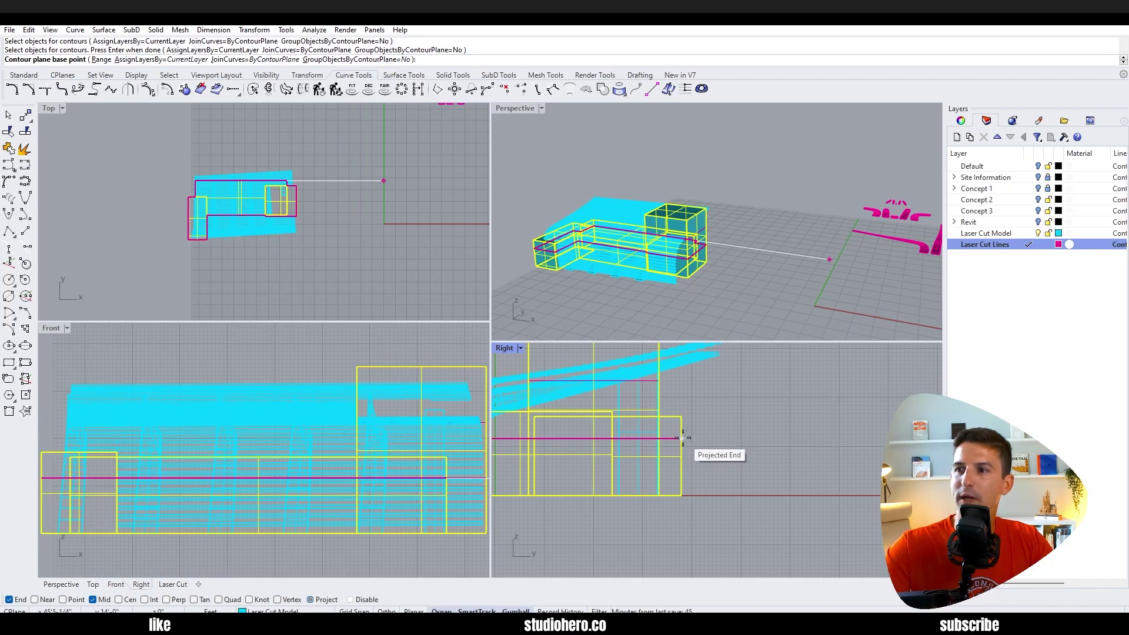
left_click(682, 437)
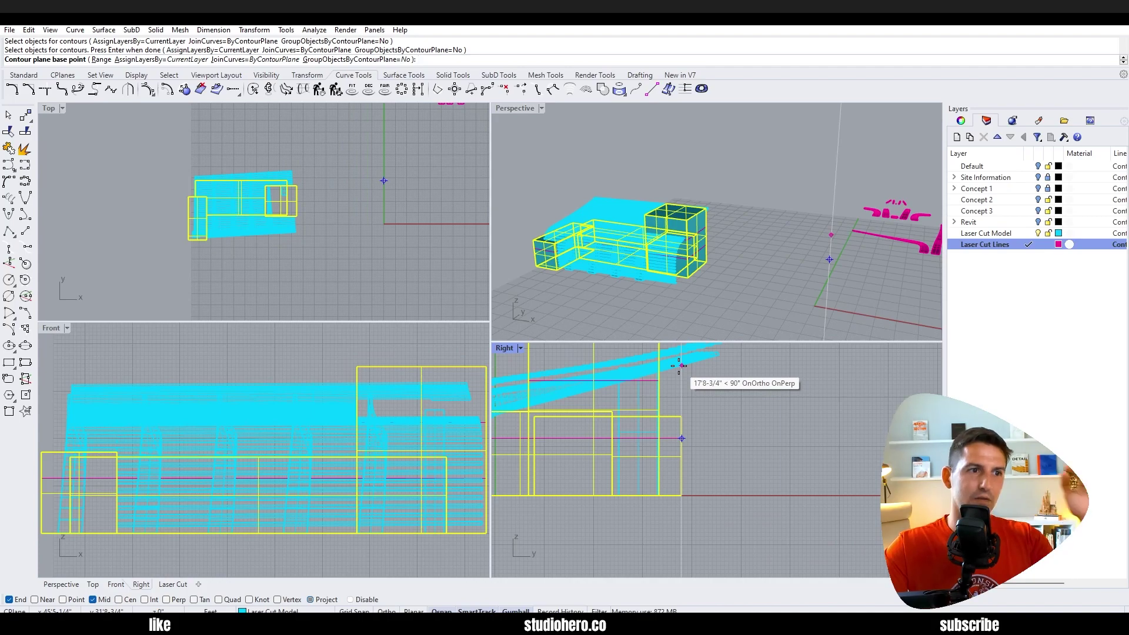
left_click(682, 366)
scroll(658, 406, "down", 2)
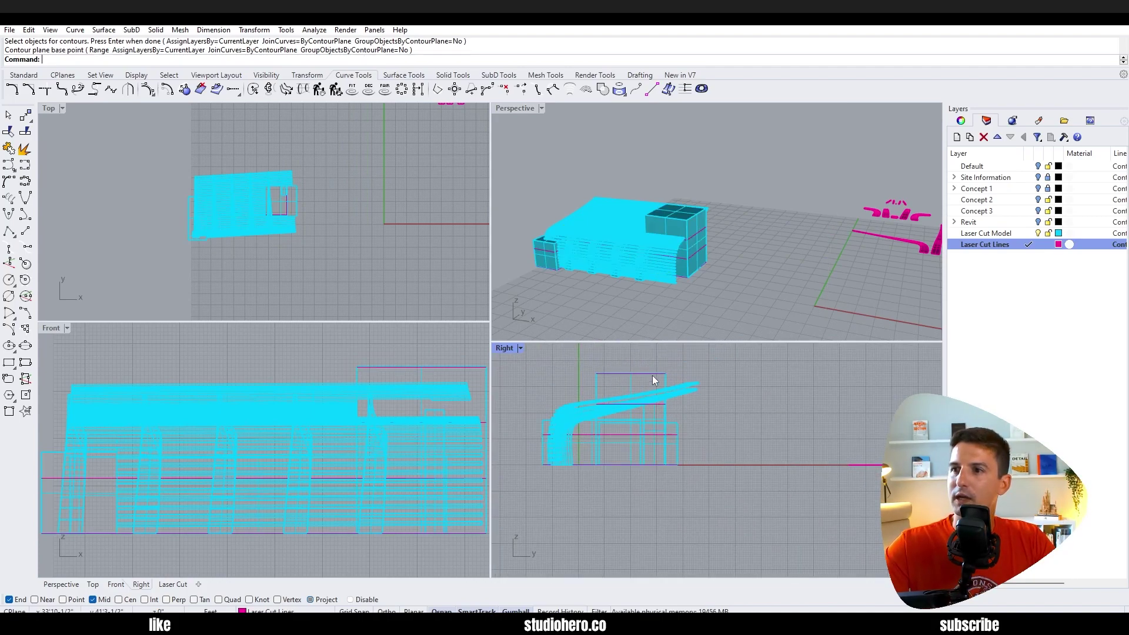
Select contour curves, frame them in all views, and slide them to the right
left_click(653, 381)
left_click(659, 411)
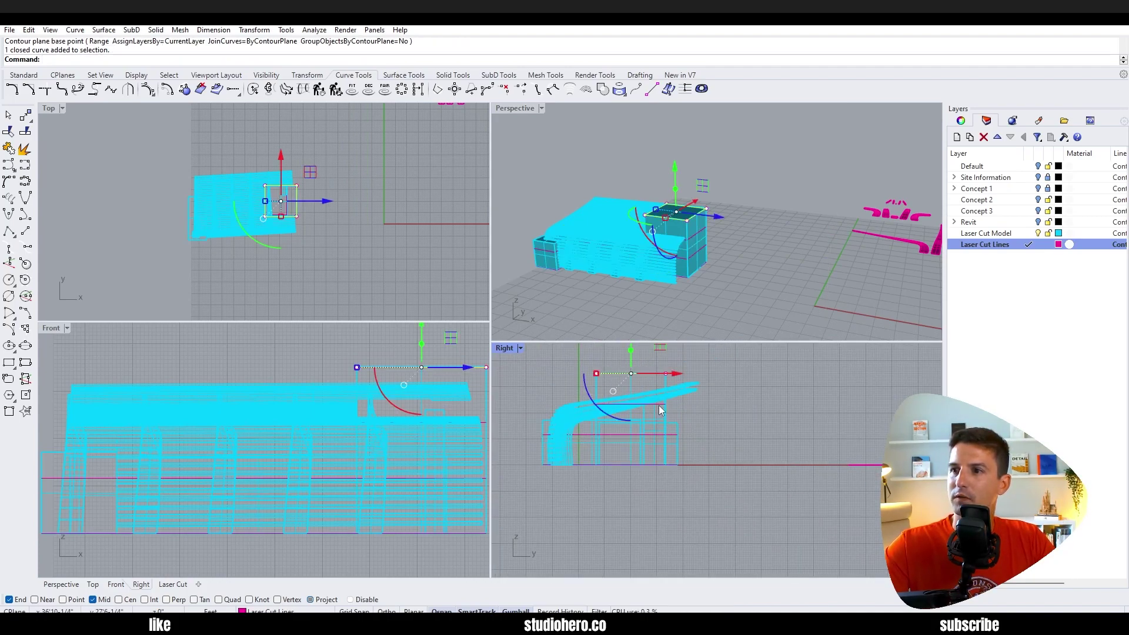
left_click(676, 404)
key("ctrl+alt+shift+e")
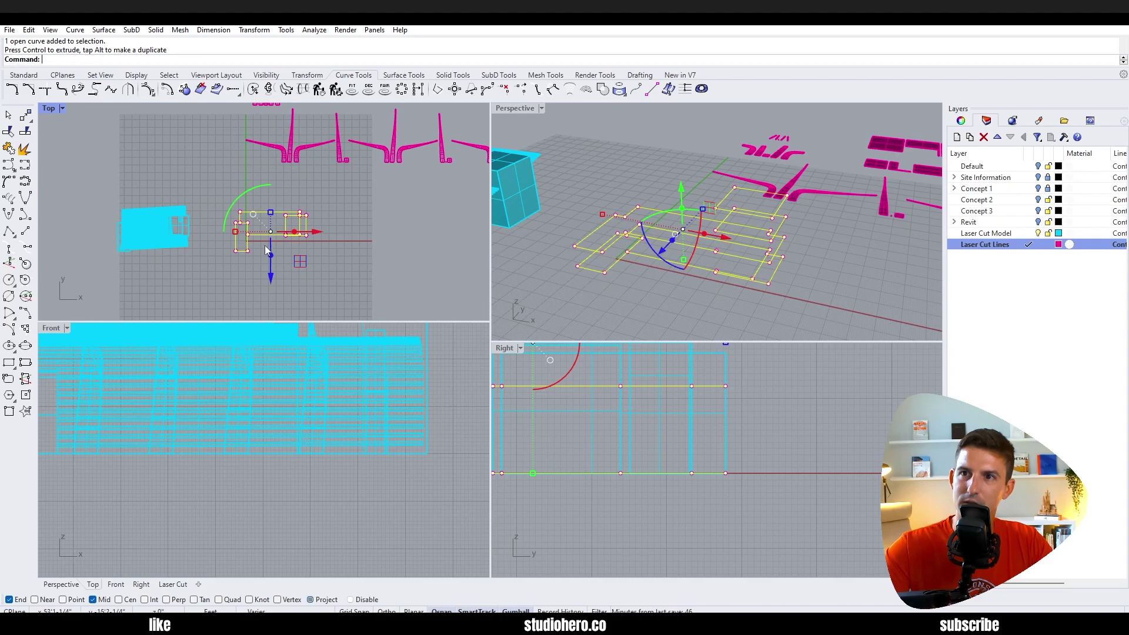
left_click_drag(319, 234, 459, 227)
left_click(666, 269)
scroll(717, 224, "up", 5)
Project all seven contour curves to the construction plane, deleting the originals
left_click(281, 262)
scroll(281, 262, "up", 4)
scroll(266, 173, "up", 4)
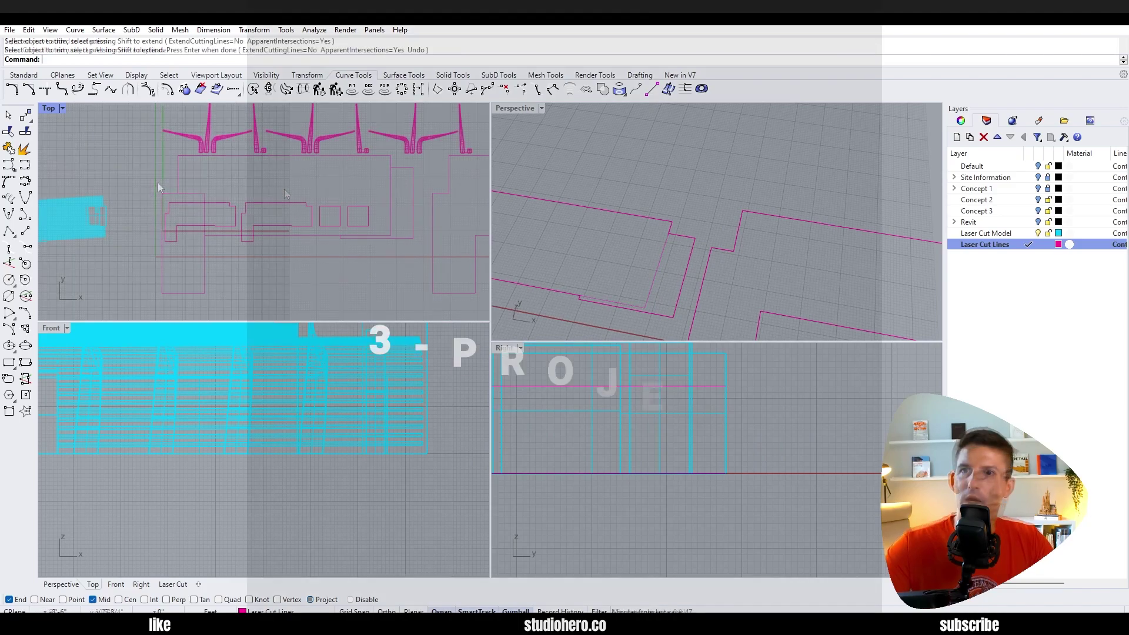
left_click_drag(160, 187, 402, 263)
type("ProjectToCPlane")
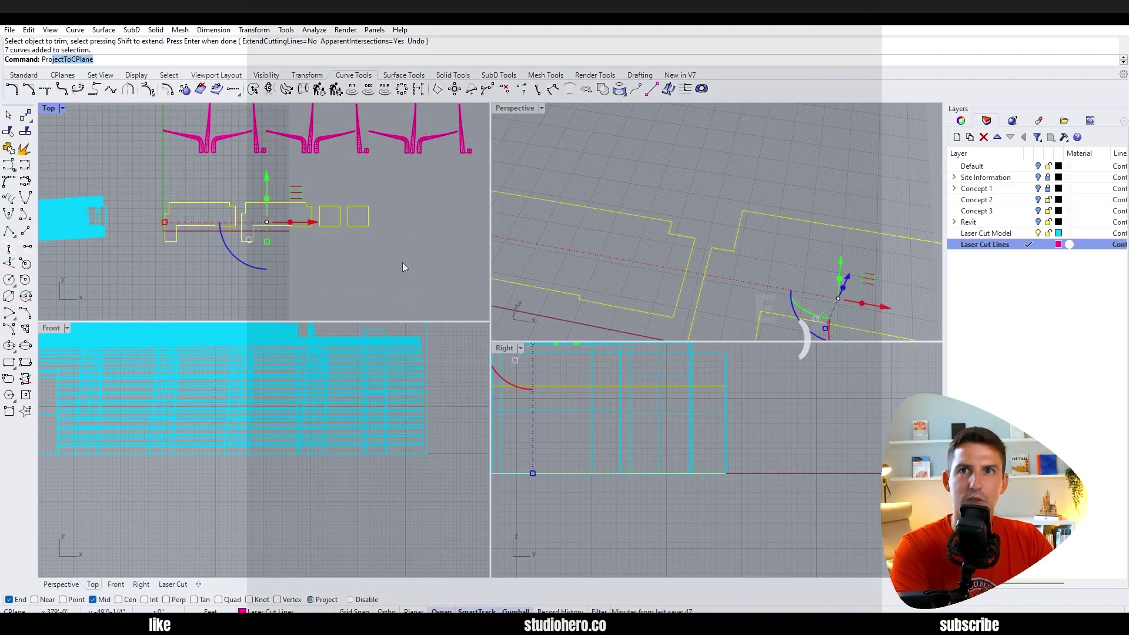
key("Return")
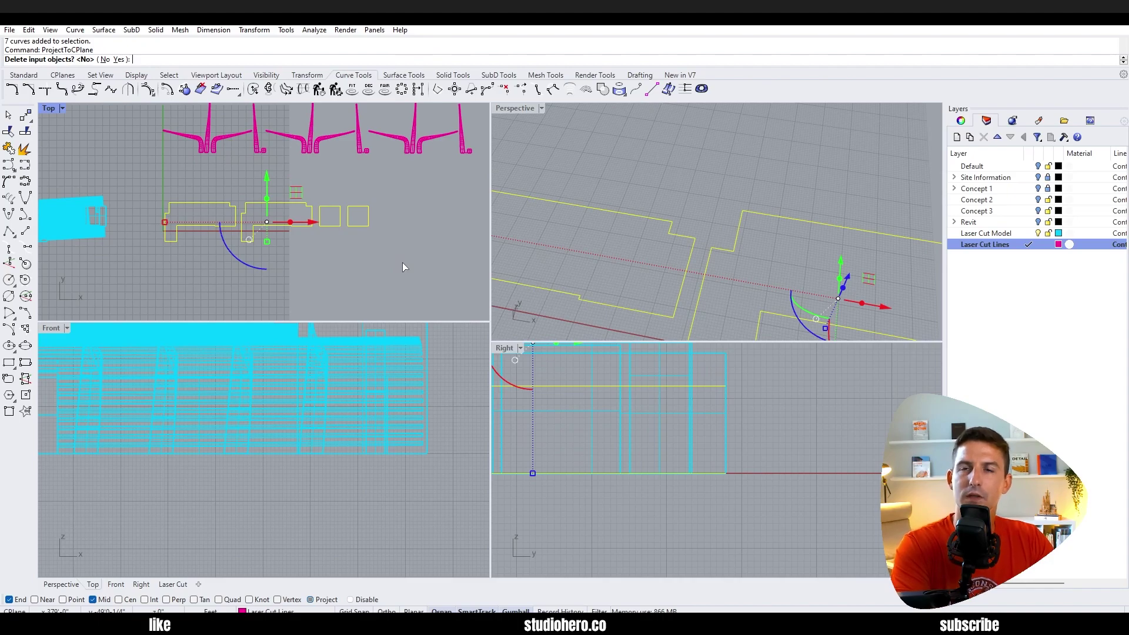
type("y")
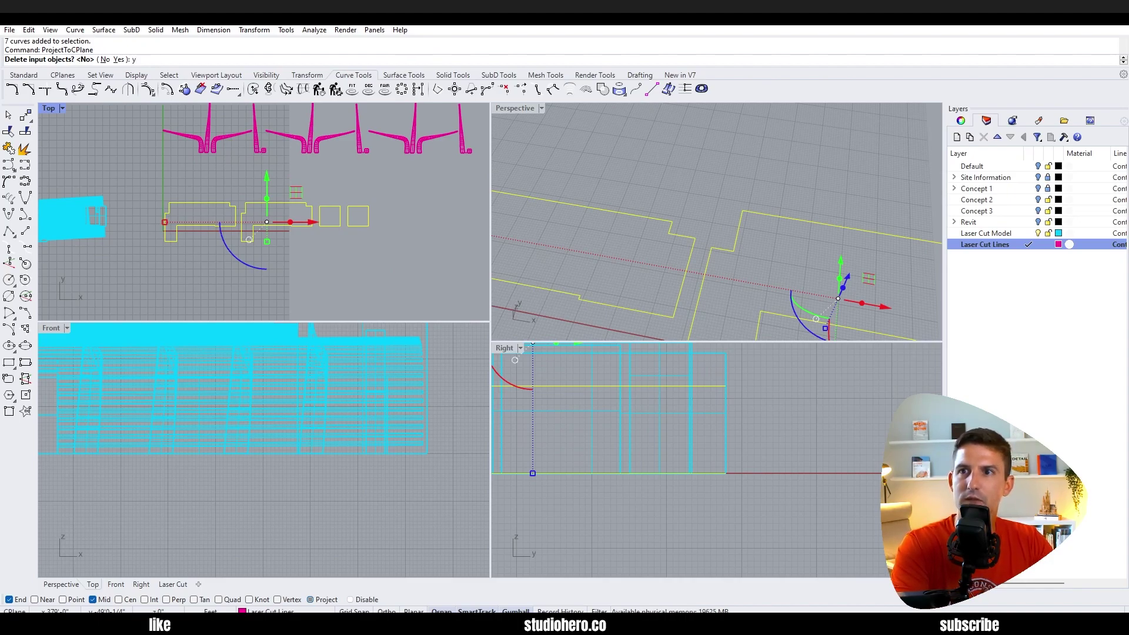
key("Return")
Move the flattened contour curves up beside the other laser-cut pieces
scroll(693, 217, "down", 6)
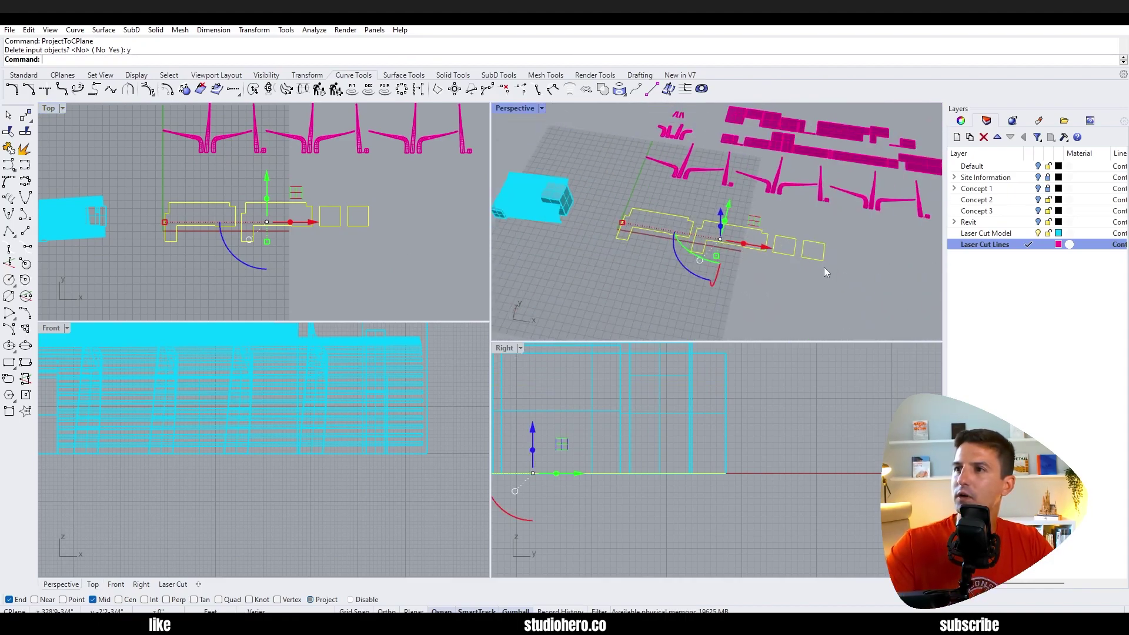
right_click_drag(822, 272, 835, 235)
left_click_drag(267, 188, 277, 122)
Deselect the curves and maximize the Right viewport to show the whole cyan model
left_click(342, 278)
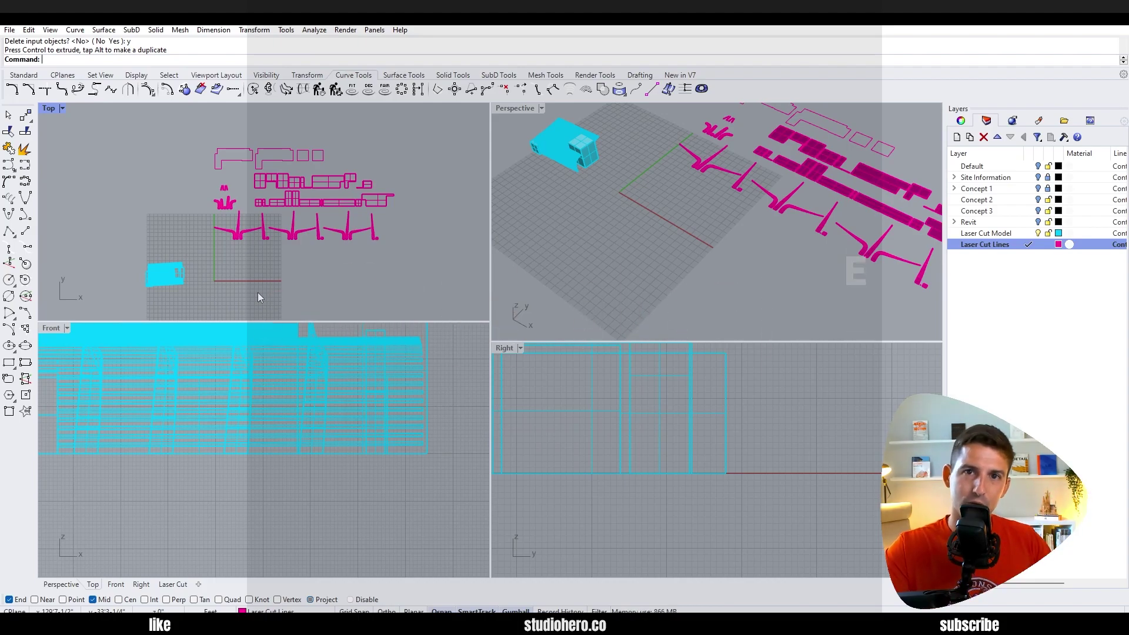
scroll(174, 287, "up", 3)
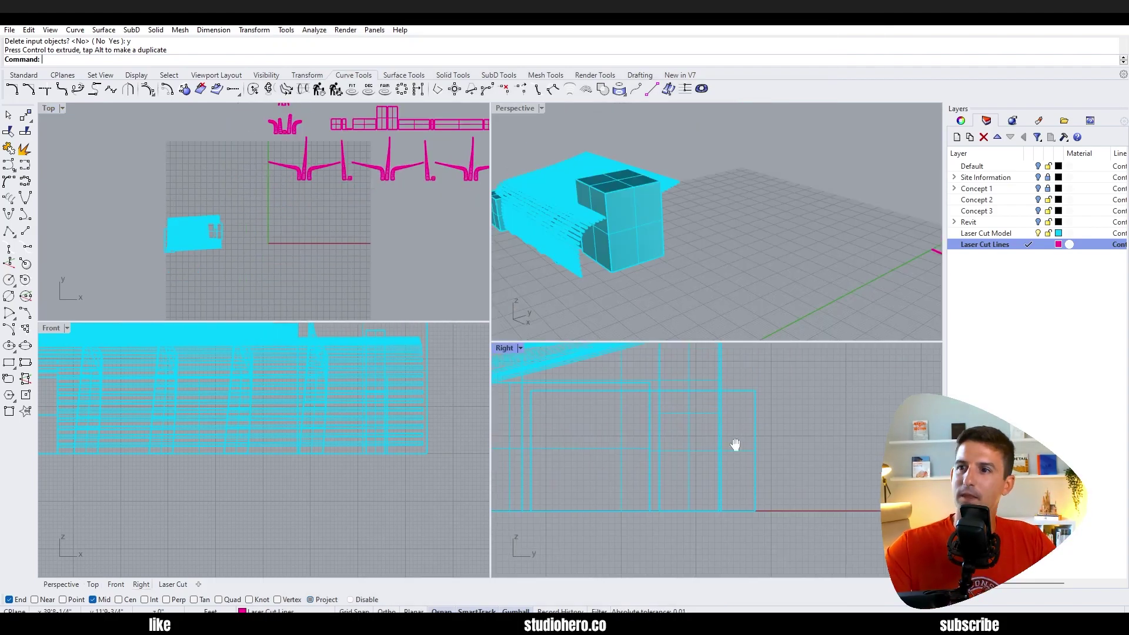
double_click(509, 348)
scroll(607, 423, "down", 5)
Switch the Right view to Shaded display
left_click(51, 108)
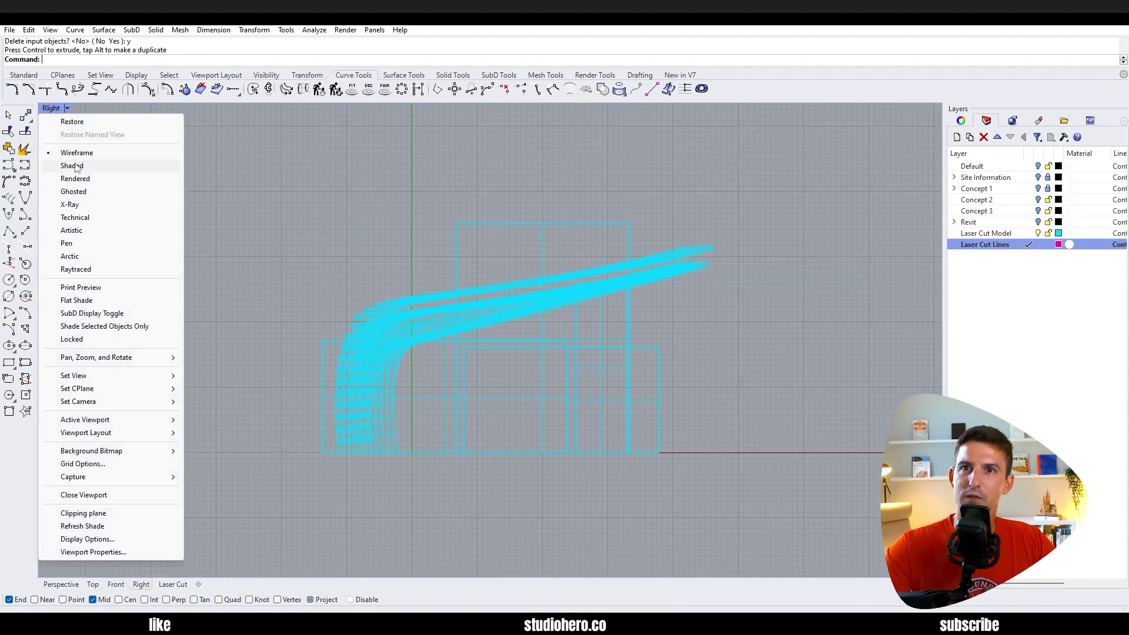
left_click(75, 166)
right_click_drag(545, 305, 479, 313)
Create a MeshOutline of the model's side profile and restore the four-view layout
type("MeshOutline")
key("Return")
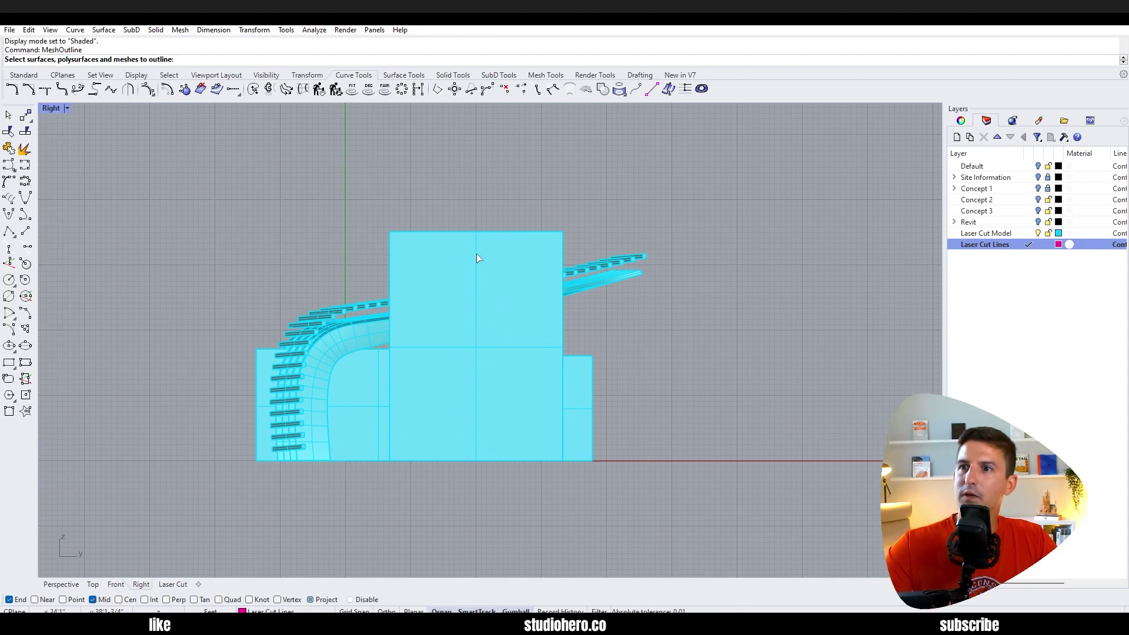
left_click(481, 260)
key("Return")
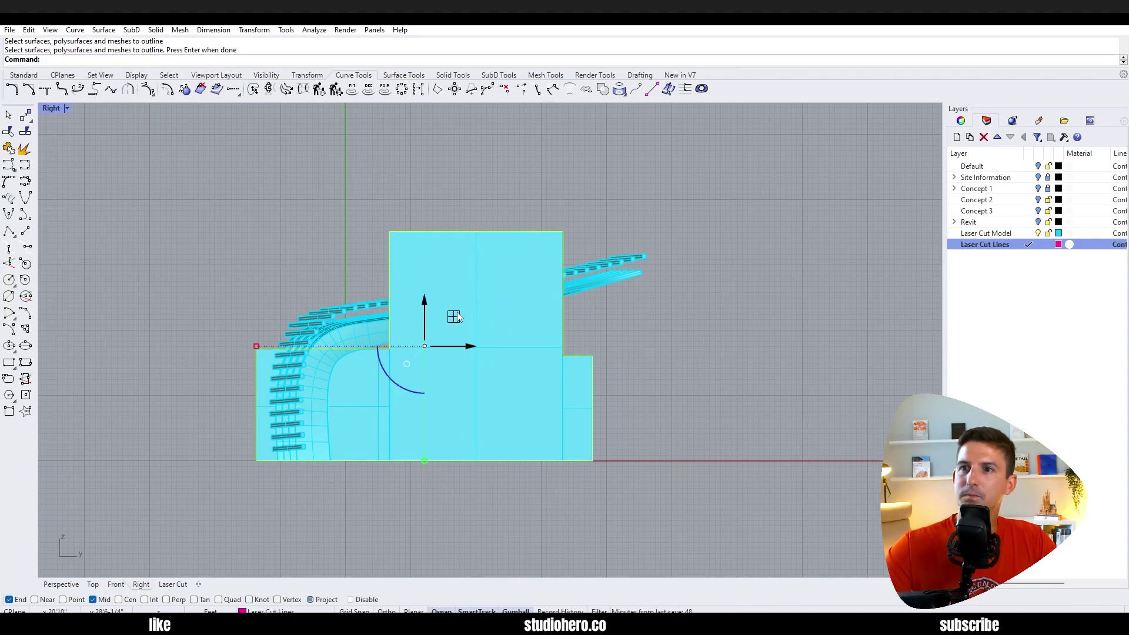
right_click_drag(439, 346, 415, 292)
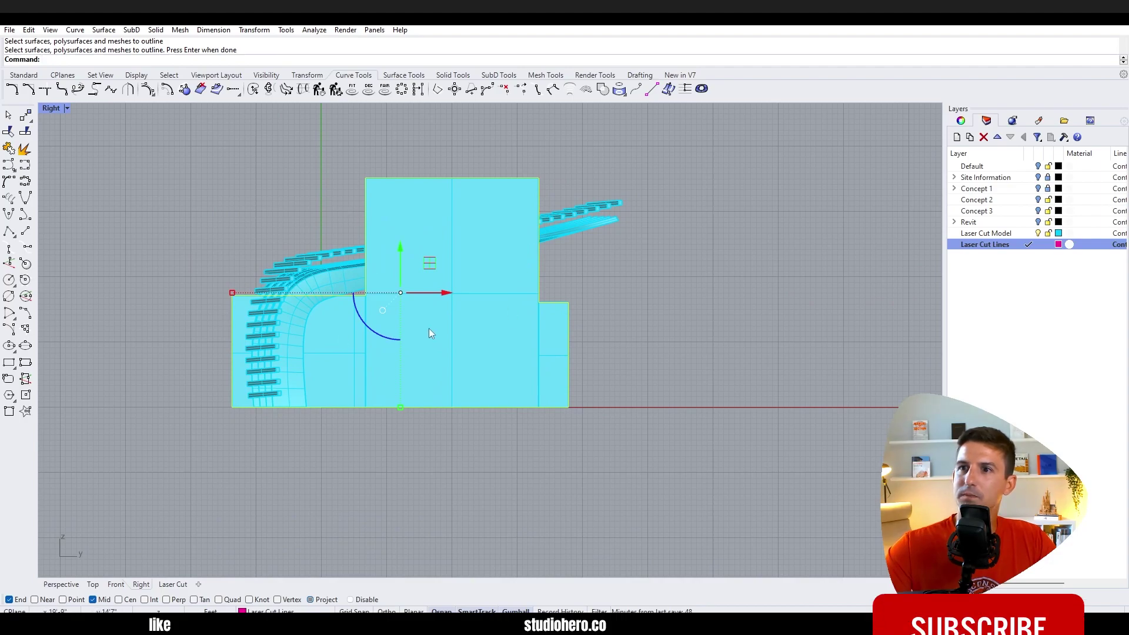
double_click(50, 108)
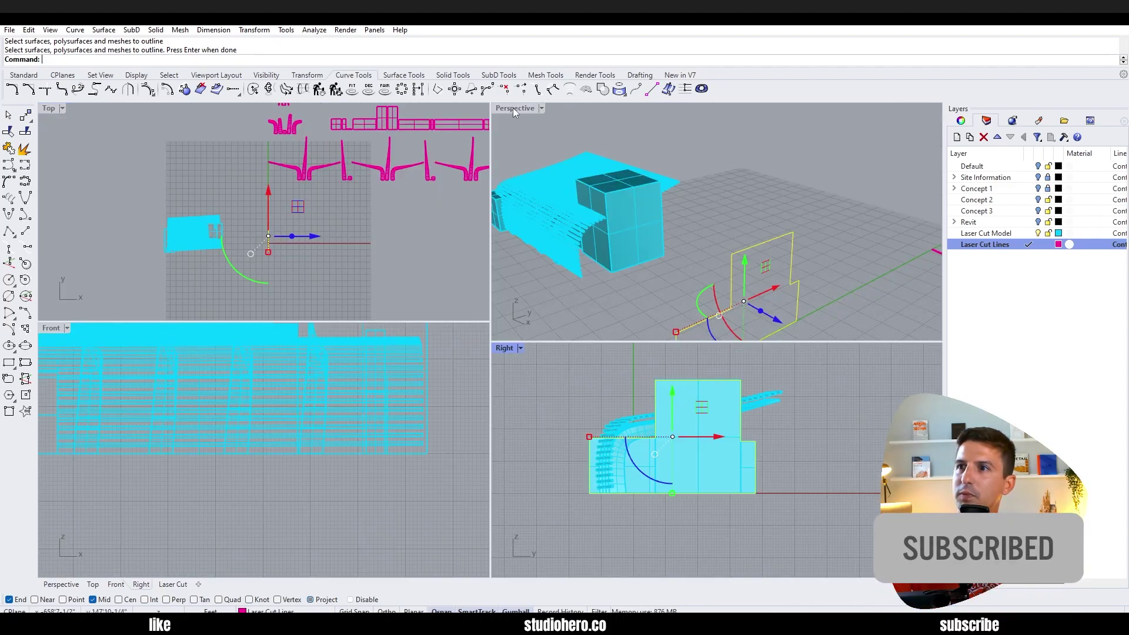
Rotate the outline 90 degrees so it lies flat
scroll(695, 260, "up", 4)
left_click_drag(754, 230, 672, 218)
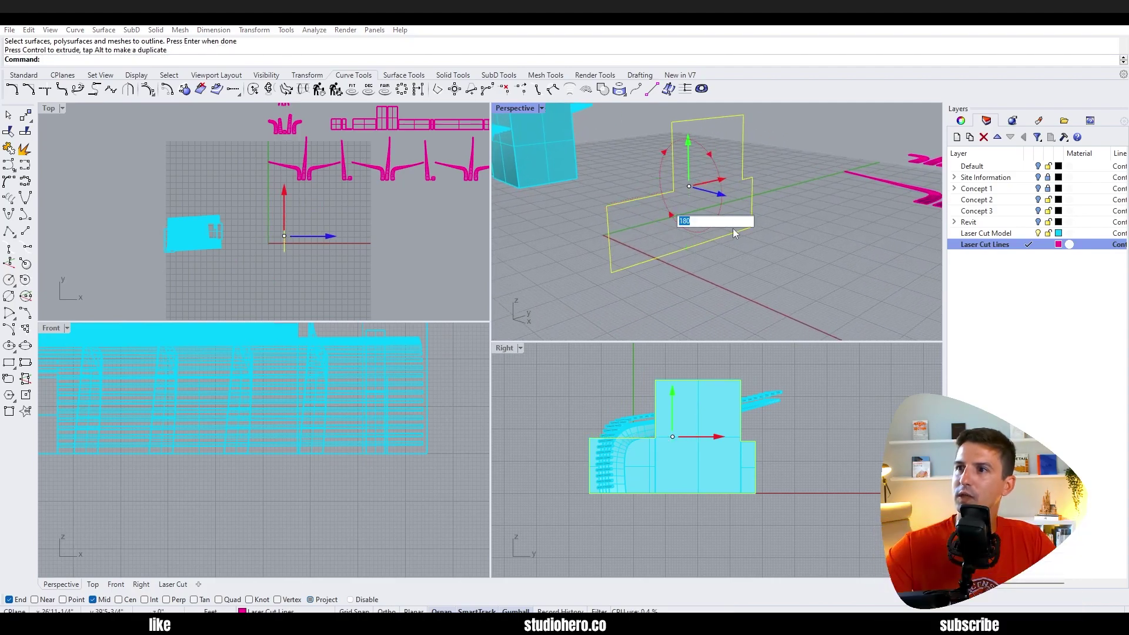
type("90")
key("Return")
Project the outline to the construction plane, deleting the original, then delete the flattened outline
type("ProjectToCPlane")
key("Return")
type("y")
key("Return")
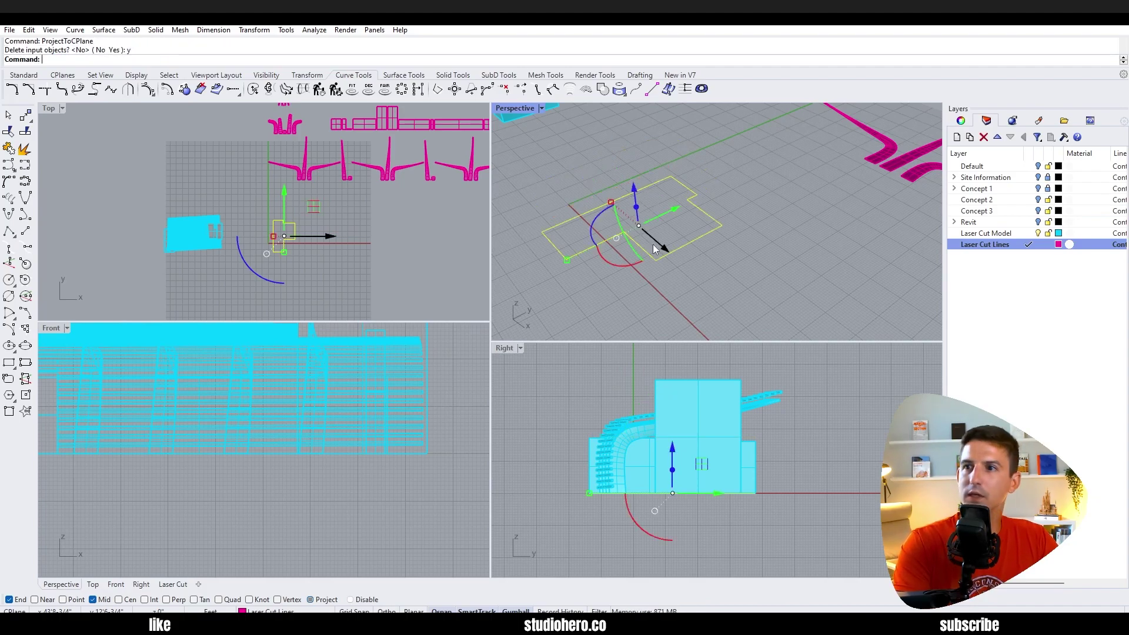
right_click_drag(652, 245, 693, 257)
key("Delete")
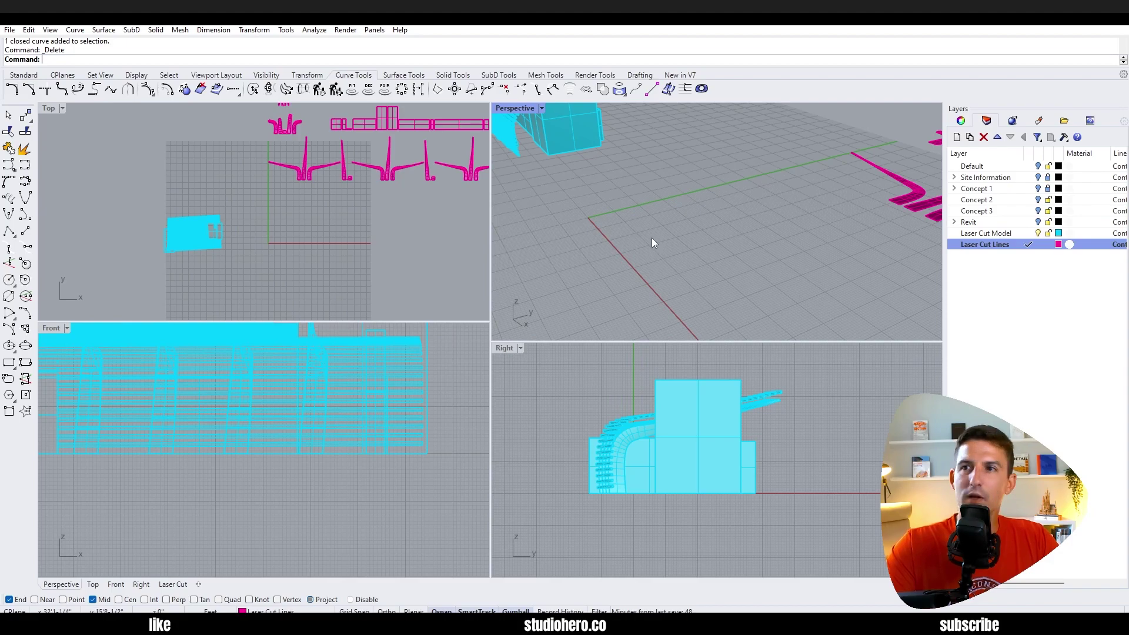
Orbit around the model and close the unroll error message after entering SubDB
right_click_drag(650, 237, 556, 227)
left_click(672, 195)
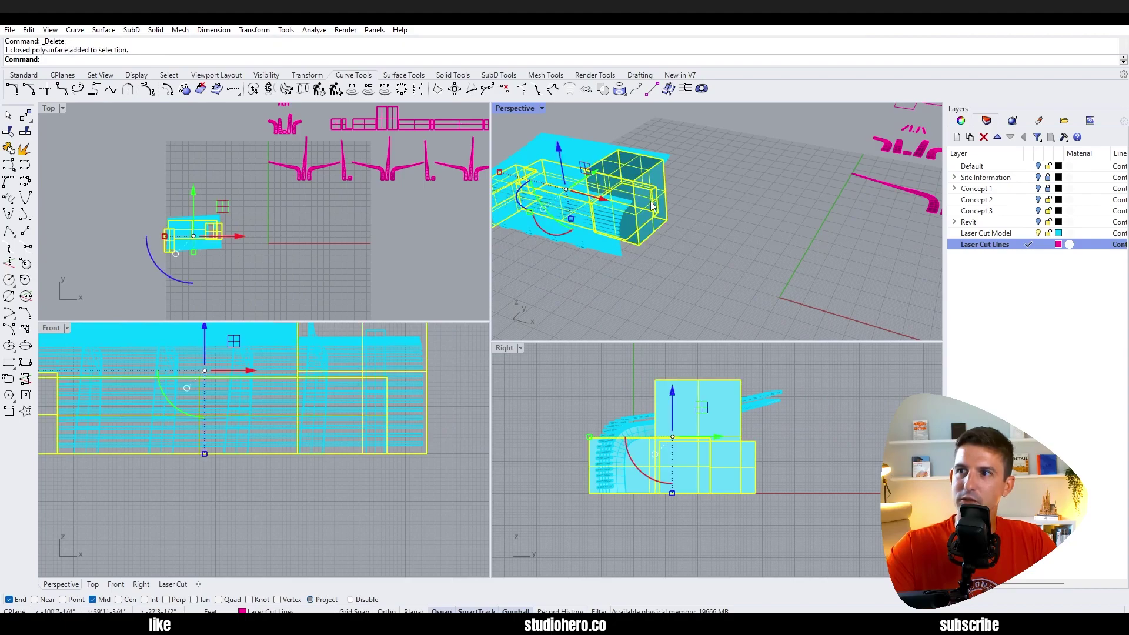
left_click(740, 232)
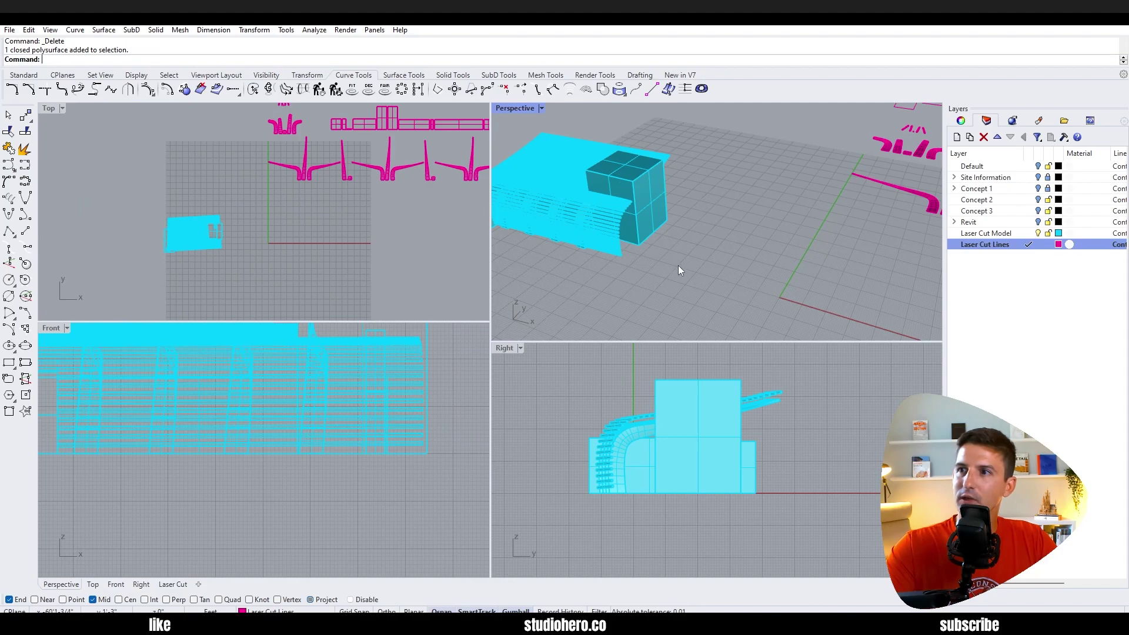
right_click_drag(678, 265, 672, 265)
type("SubDB")
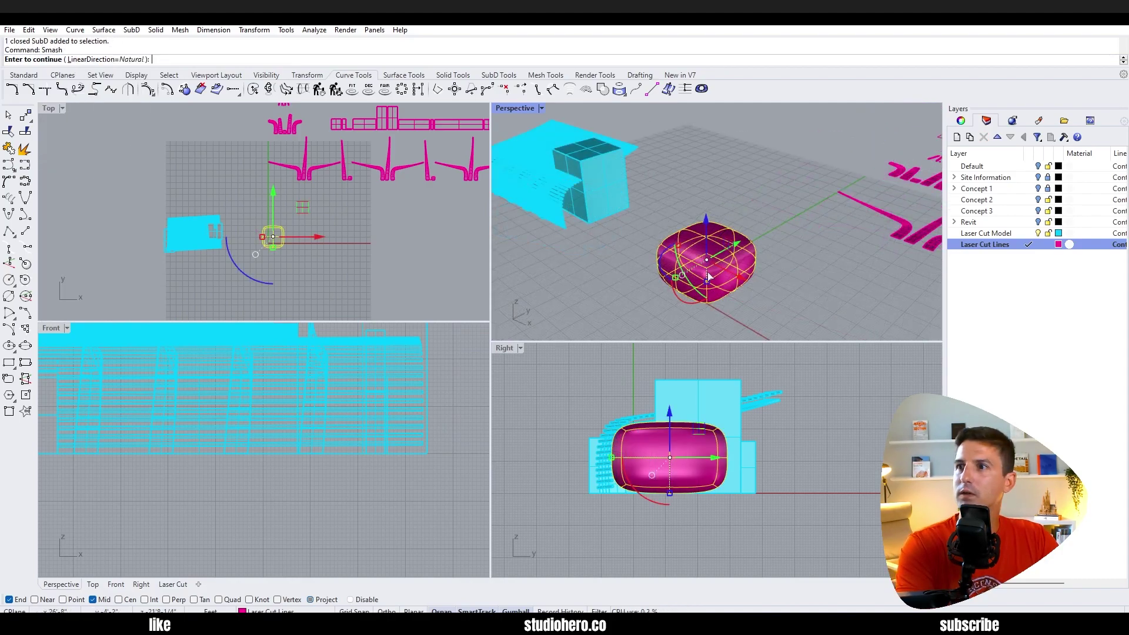
left_click(657, 364)
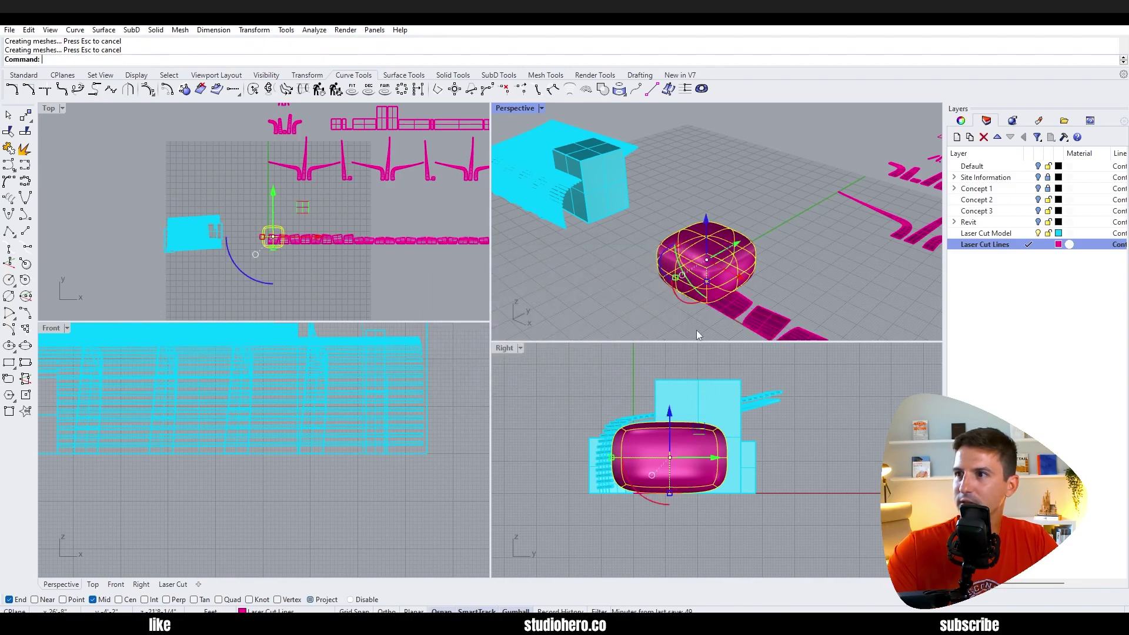
Smash the pink rounded SubD box into flat strips
right_click_drag(695, 327, 676, 147)
type("Smash")
key("Return")
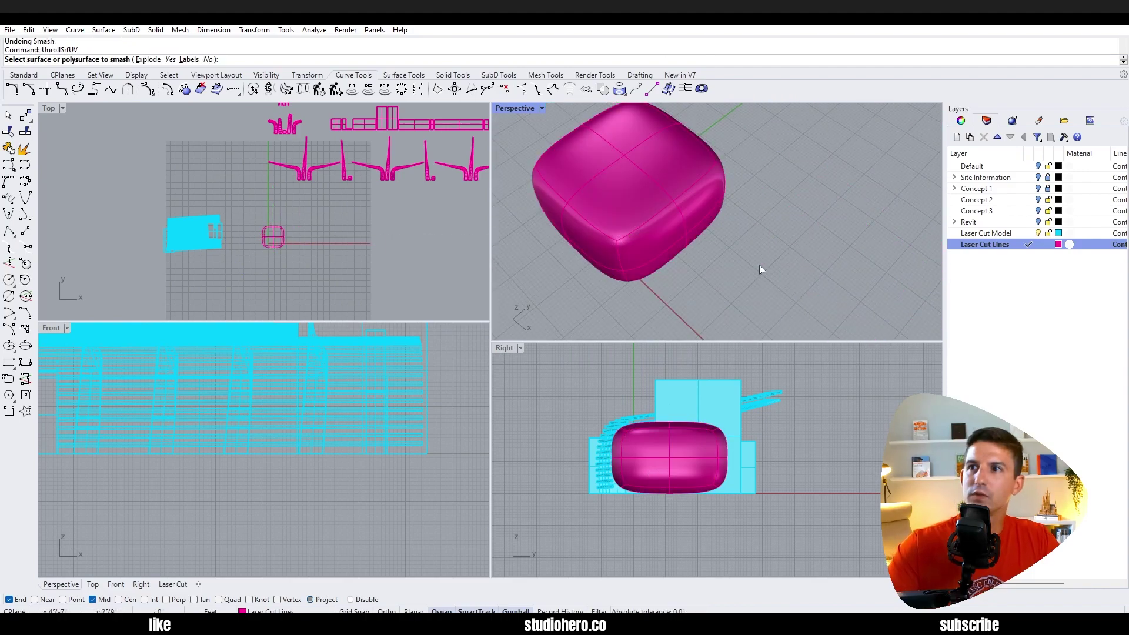
left_click(645, 206)
key("Return")
scroll(723, 228, "up", 3)
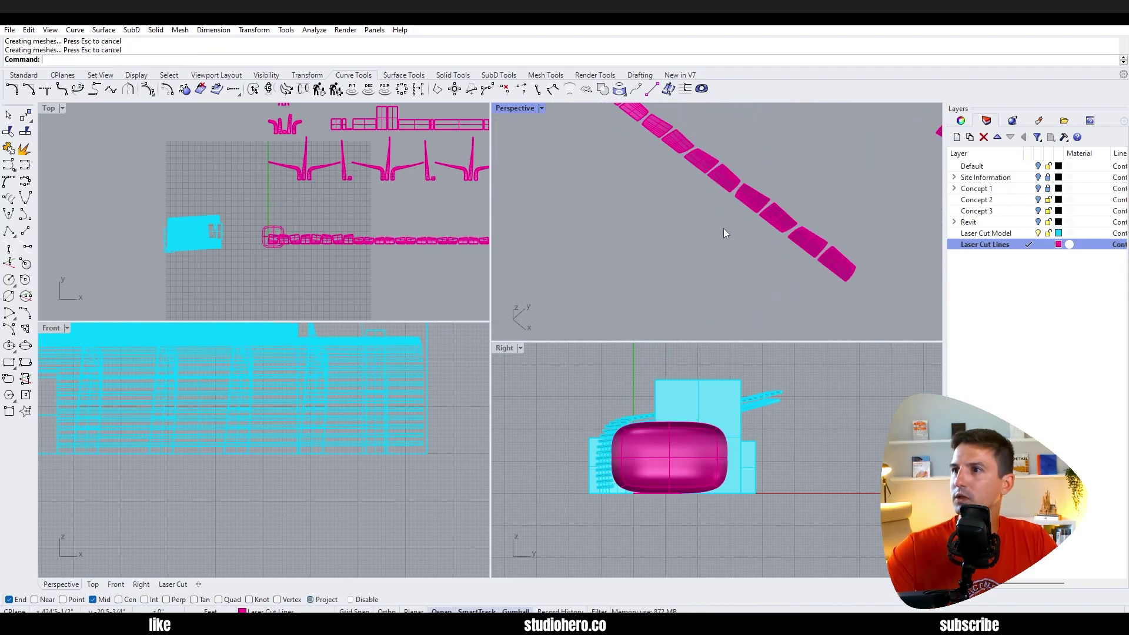
scroll(662, 158, "up", 2)
scroll(650, 218, "down", 2)
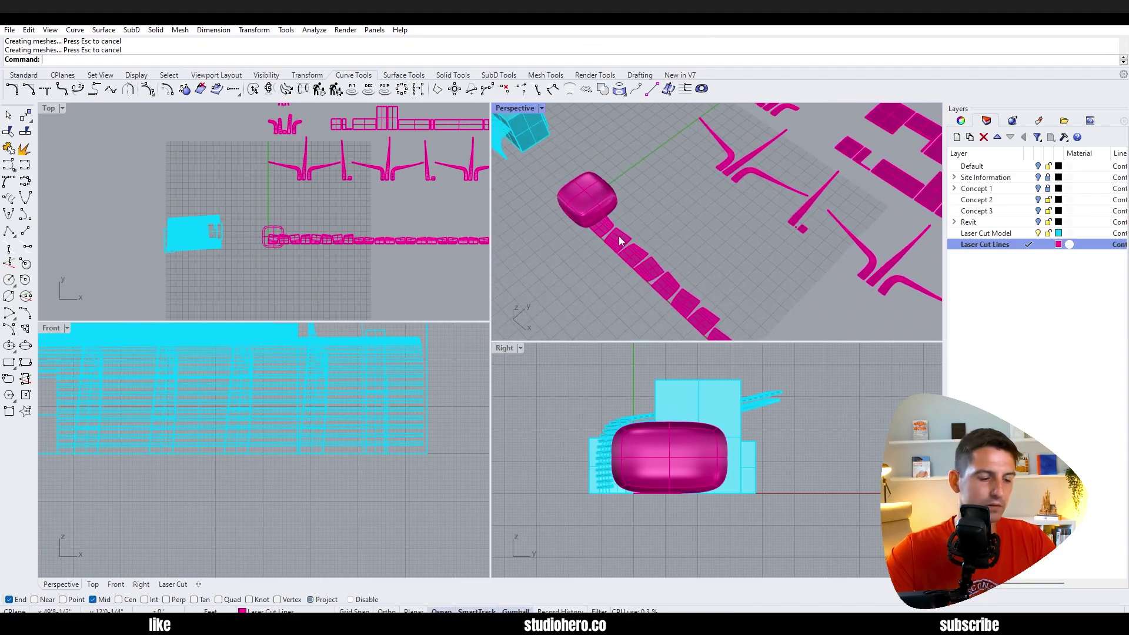
Undo the smash and delete the pink SubD blob
key("ctrl+z")
left_click(595, 215)
key("Delete")
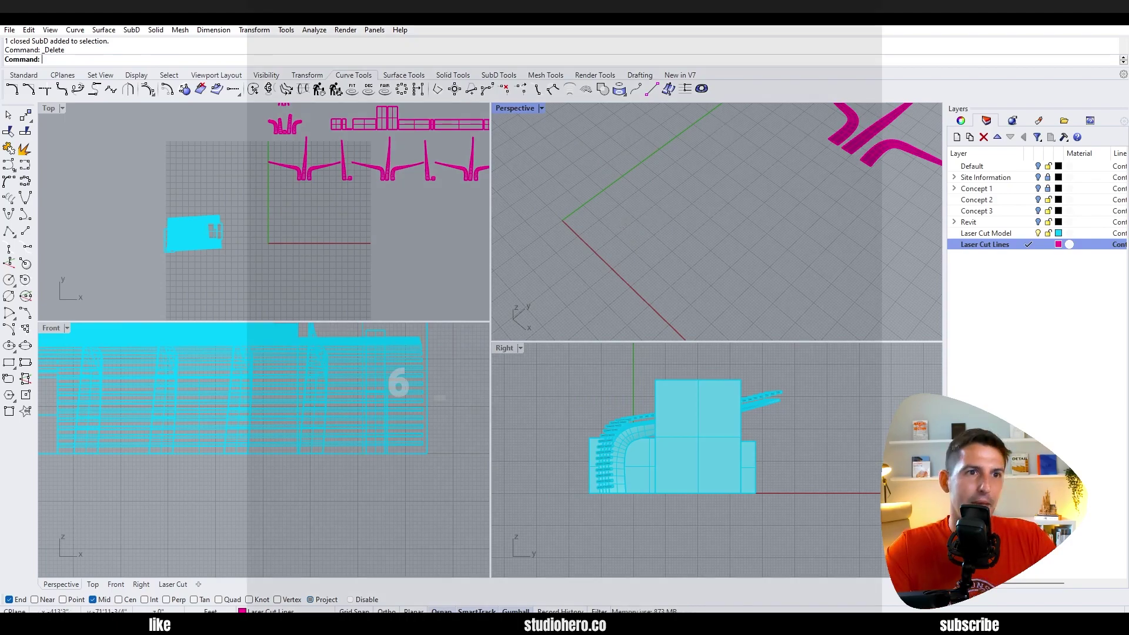
Maximize the Top view and window-select the whole cyan model
scroll(620, 256, "down", 3)
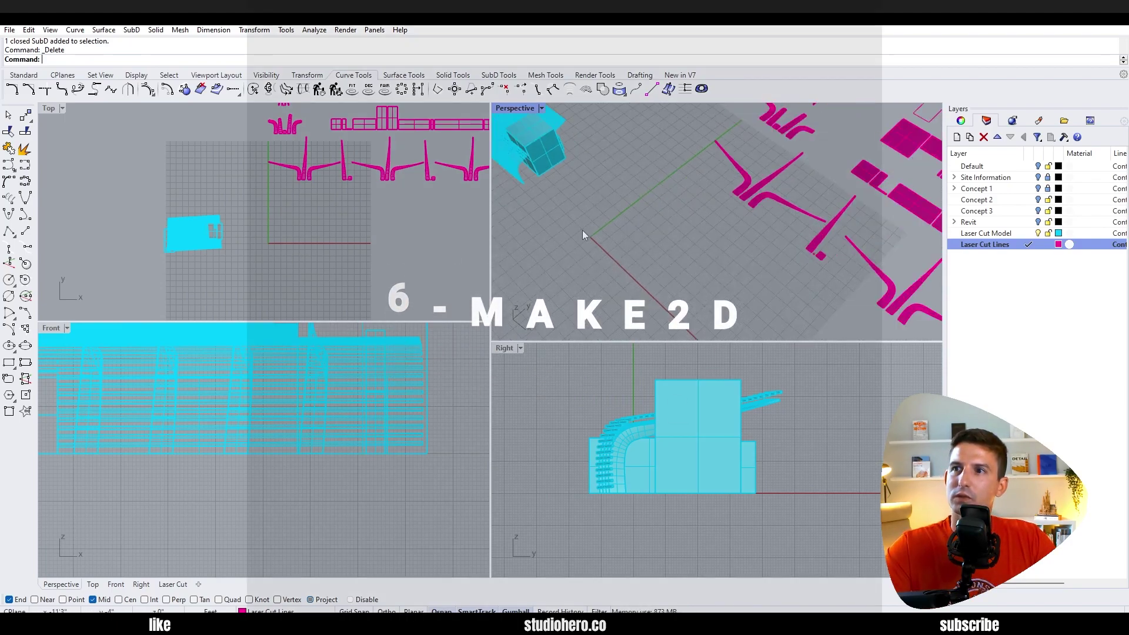
scroll(639, 262, "down", 1)
right_click_drag(638, 262, 756, 272)
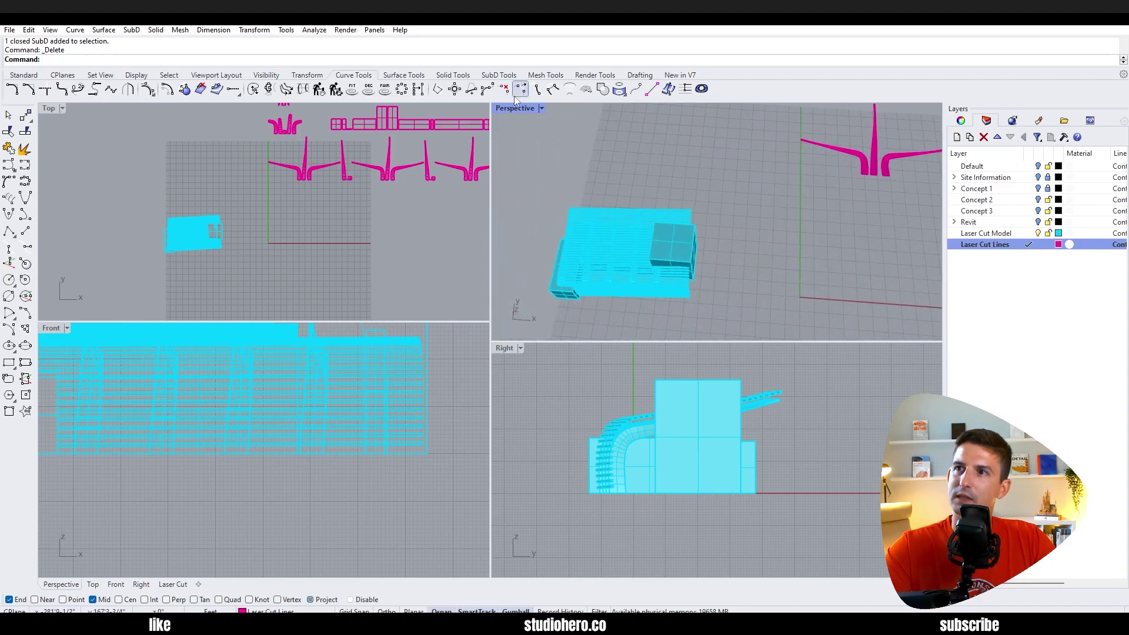
double_click(48, 108)
scroll(317, 330, "up", 3)
left_click_drag(142, 231, 665, 525)
scroll(413, 456, "up", 3)
scroll(195, 367, "down", 4)
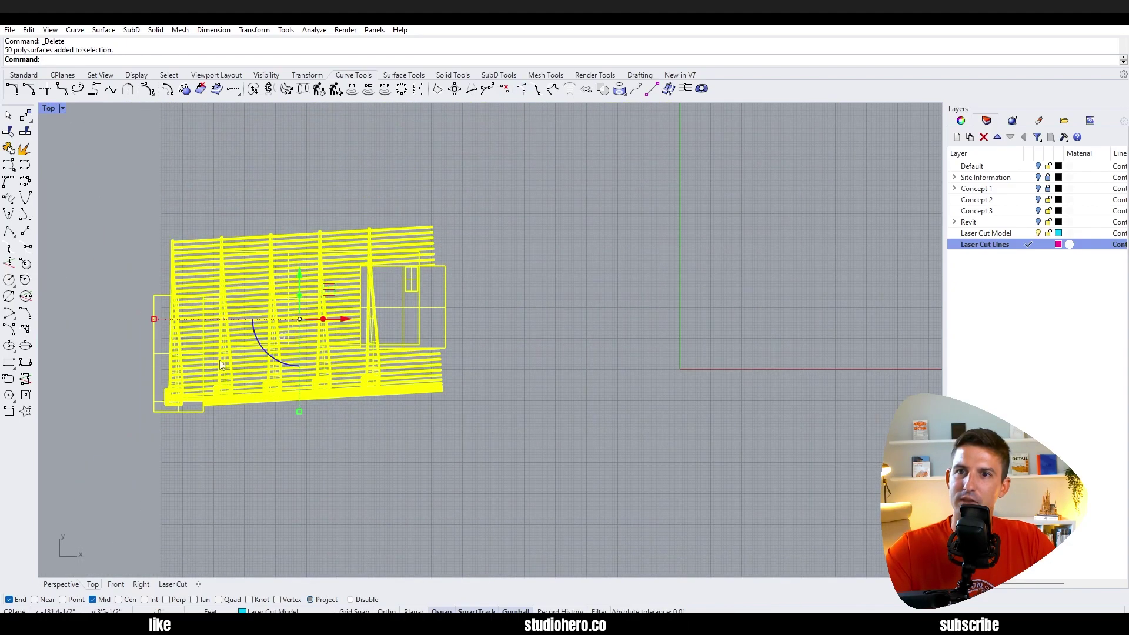
key("Escape")
left_click_drag(131, 186, 536, 439)
Run Make2D from the Top view with hidden lines, then shift the drawing down in Y
type("make2d")
key("Return")
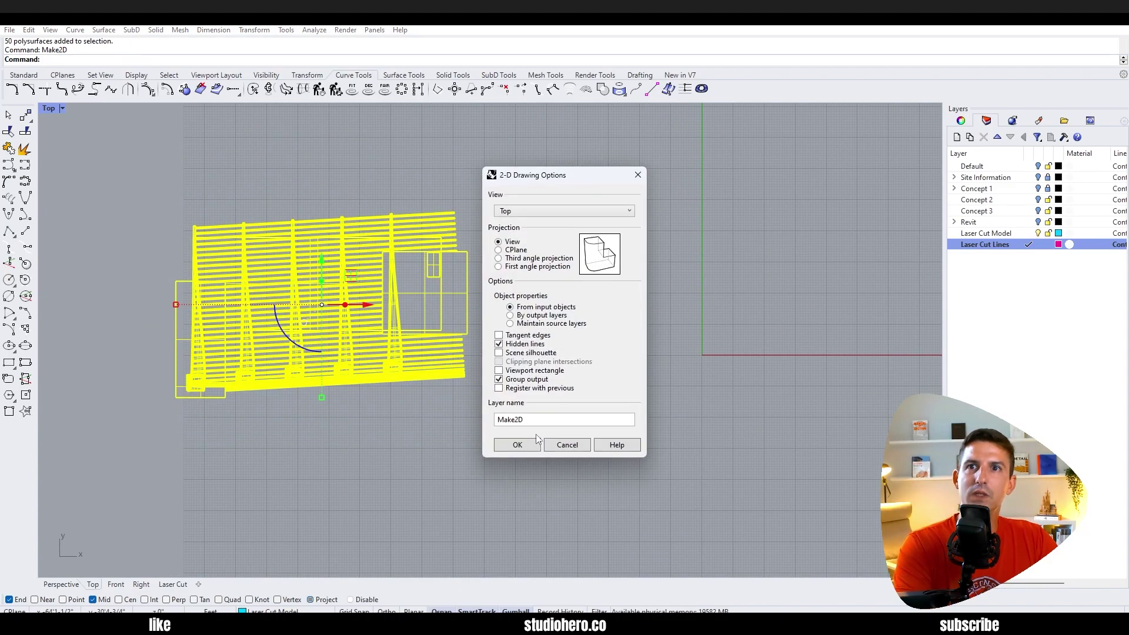
left_click(517, 445)
scroll(708, 376, "down", 3)
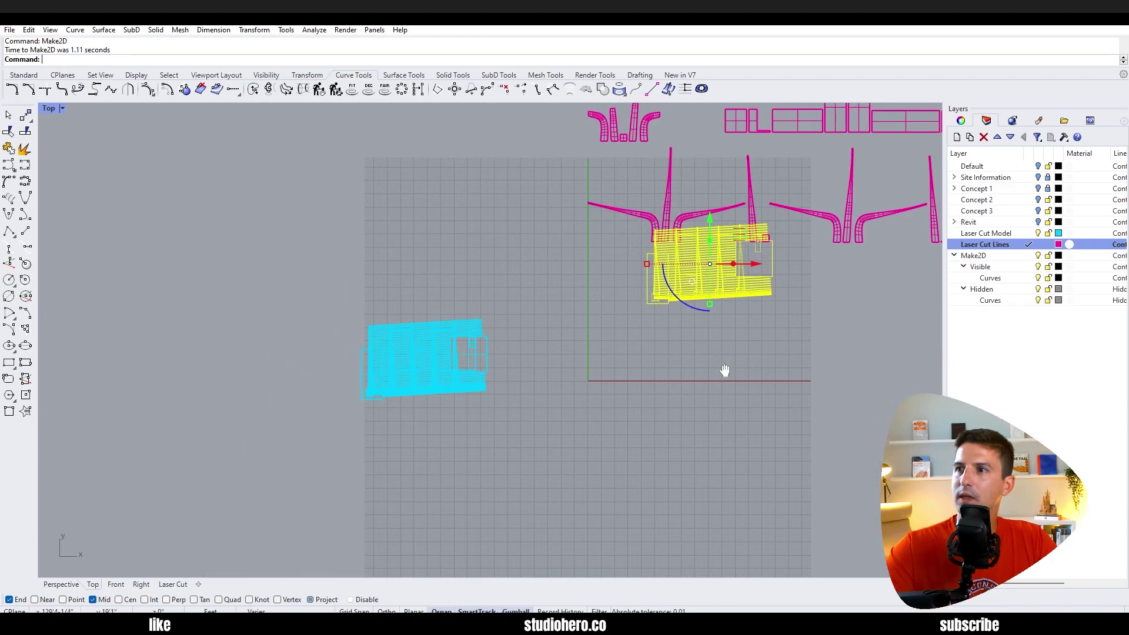
right_click_drag(708, 376, 493, 297)
left_click_drag(495, 269, 494, 338)
left_click(570, 425)
Orbit the maximized Perspective view to inspect the flat Make2D drawing
double_click(50, 110)
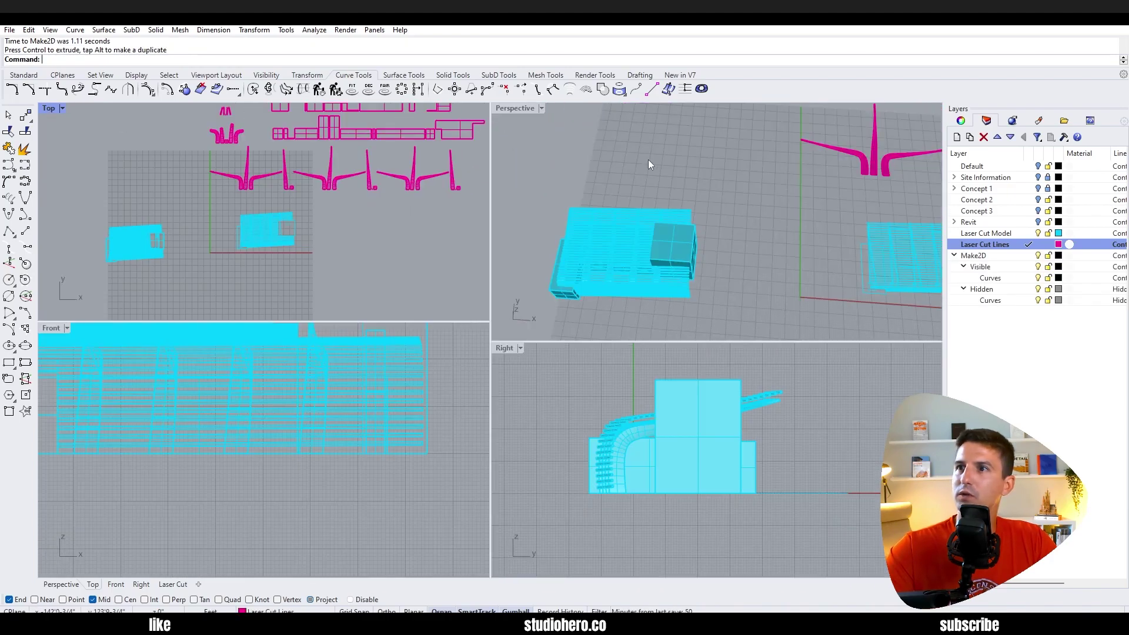
double_click(503, 107)
right_click_drag(647, 265, 595, 433)
scroll(595, 433, "down", 5)
left_click_drag(517, 358, 343, 253)
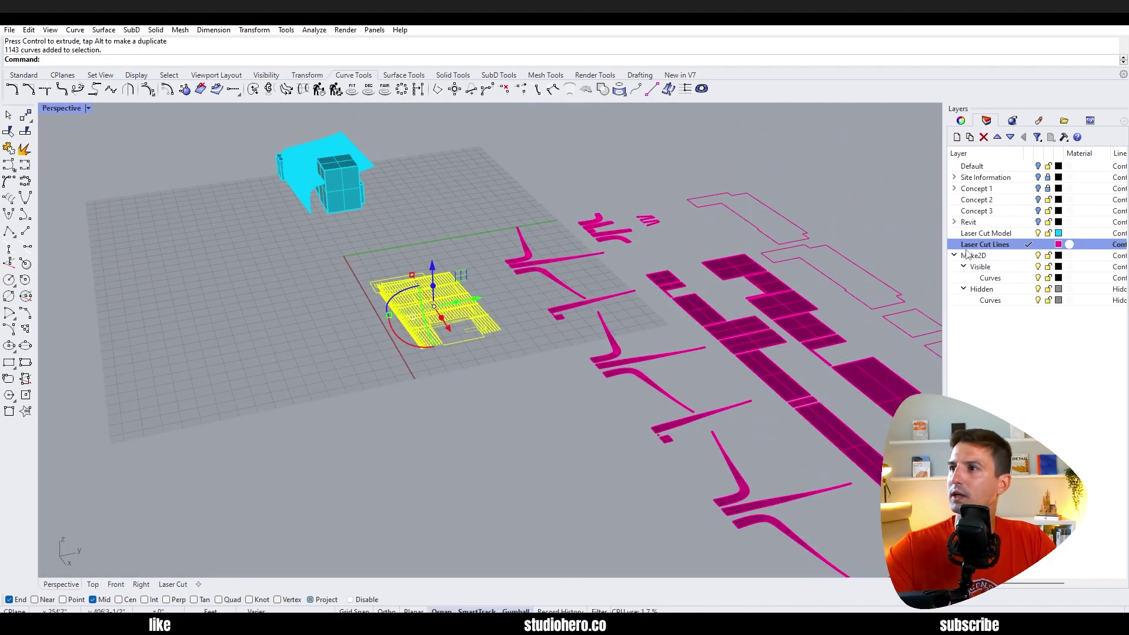
Delete the Make2D layer together with its curves
left_click(1044, 259)
right_click(990, 257)
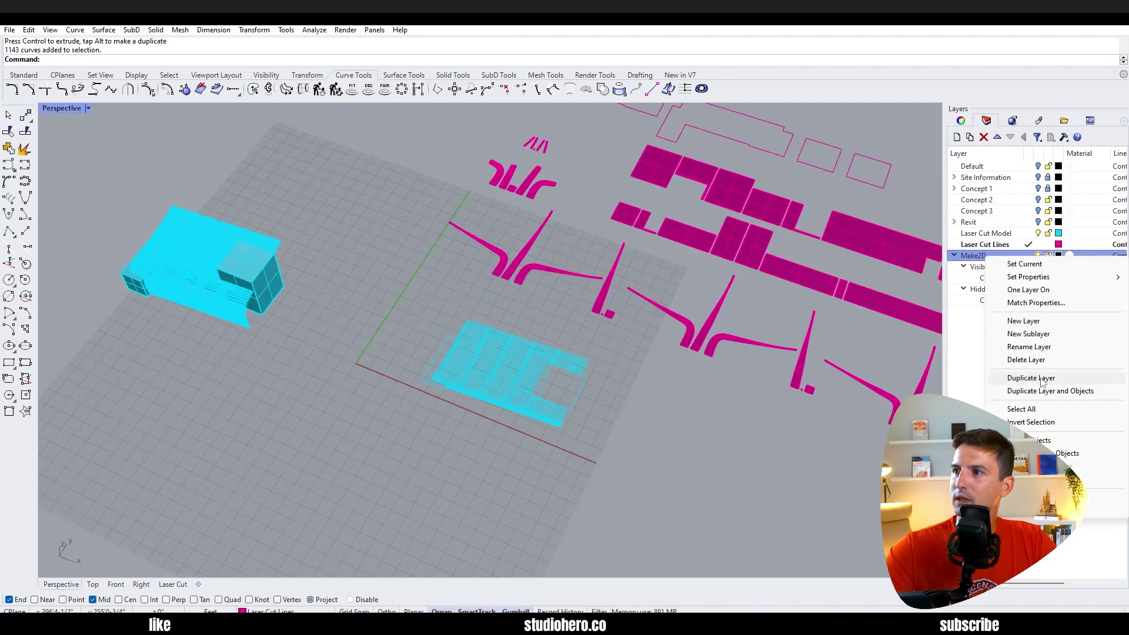
left_click(1035, 360)
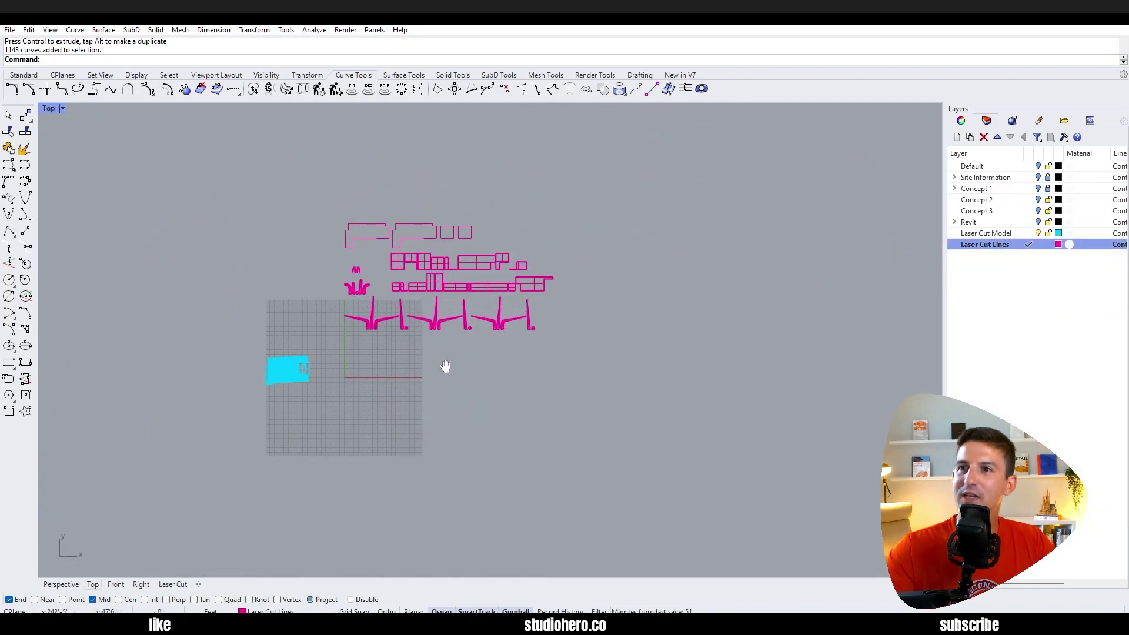
scroll(435, 306, "up", 3)
Switch the Top viewport to Technical display and center the laser-cut pieces
left_click(424, 232)
scroll(426, 235, "up", 3)
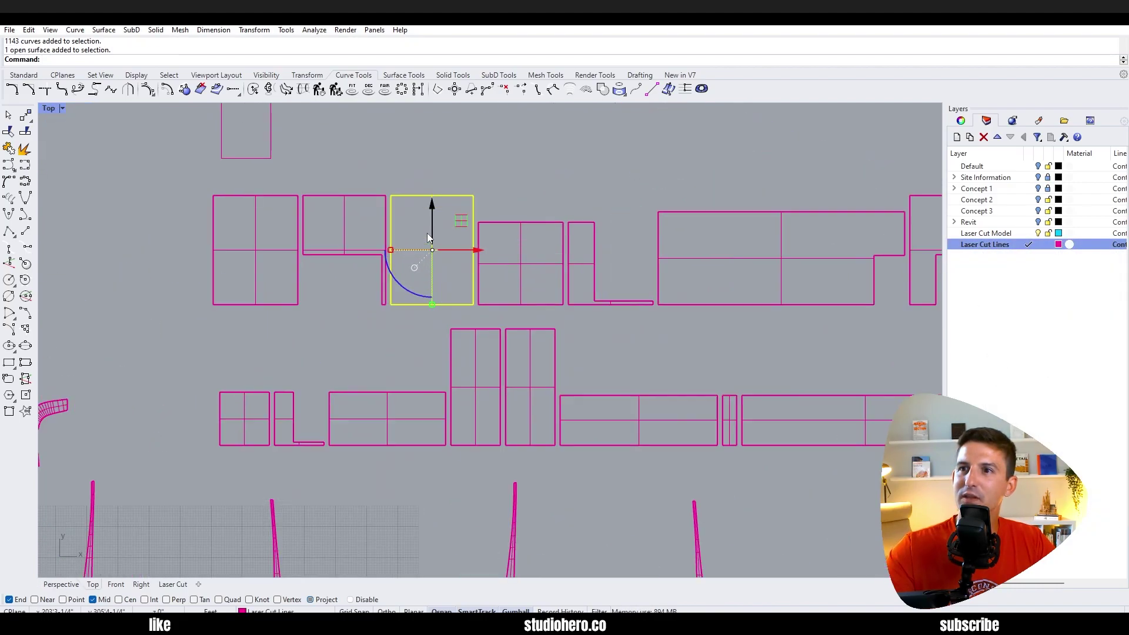
left_click(256, 251)
left_click(328, 335)
scroll(328, 336, "down", 5)
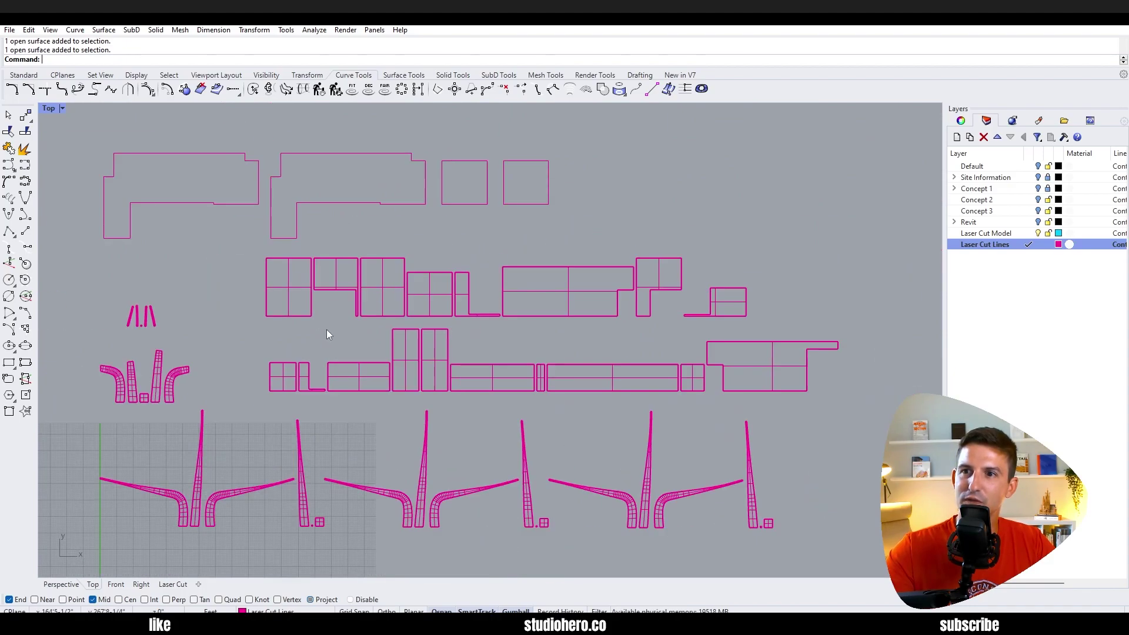
left_click(61, 109)
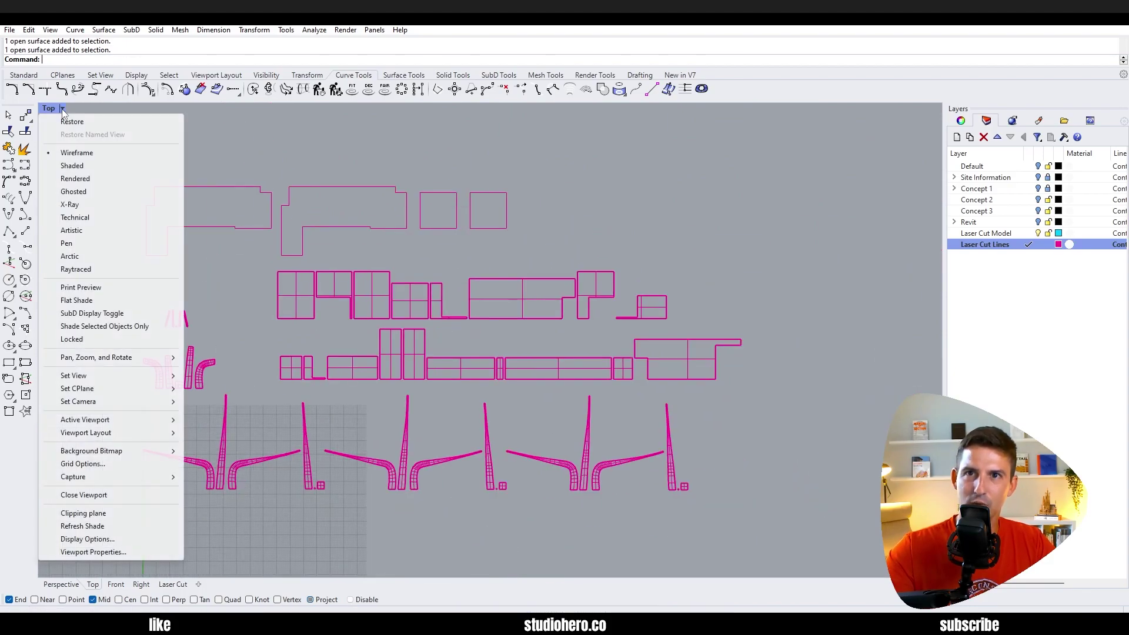
left_click(69, 218)
right_click_drag(115, 350, 140, 315)
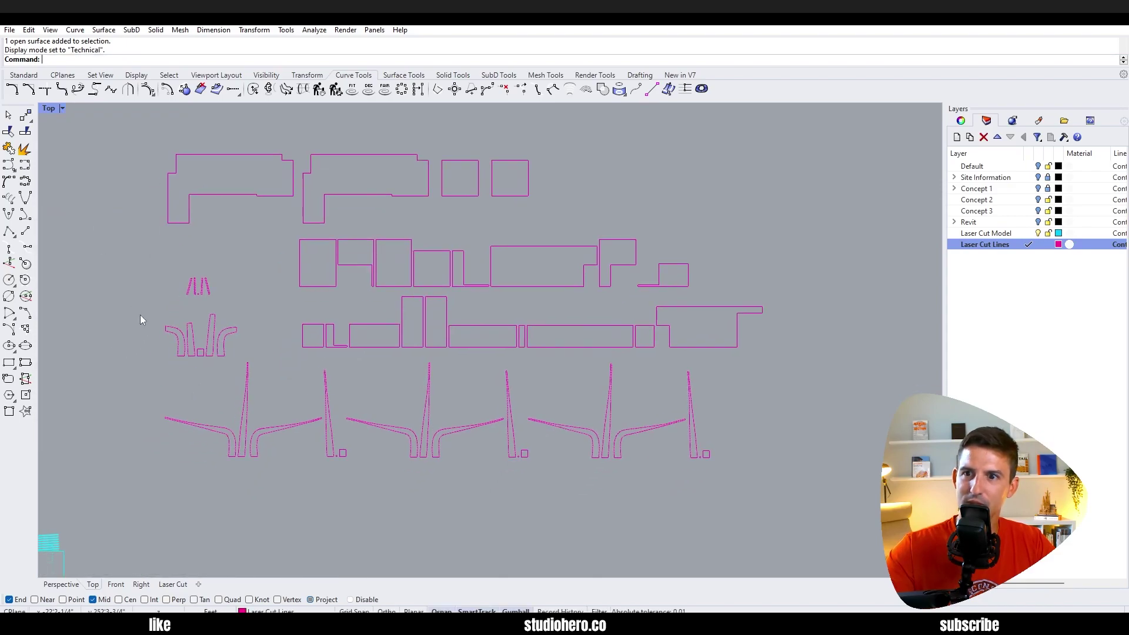
scroll(276, 476, "down", 4)
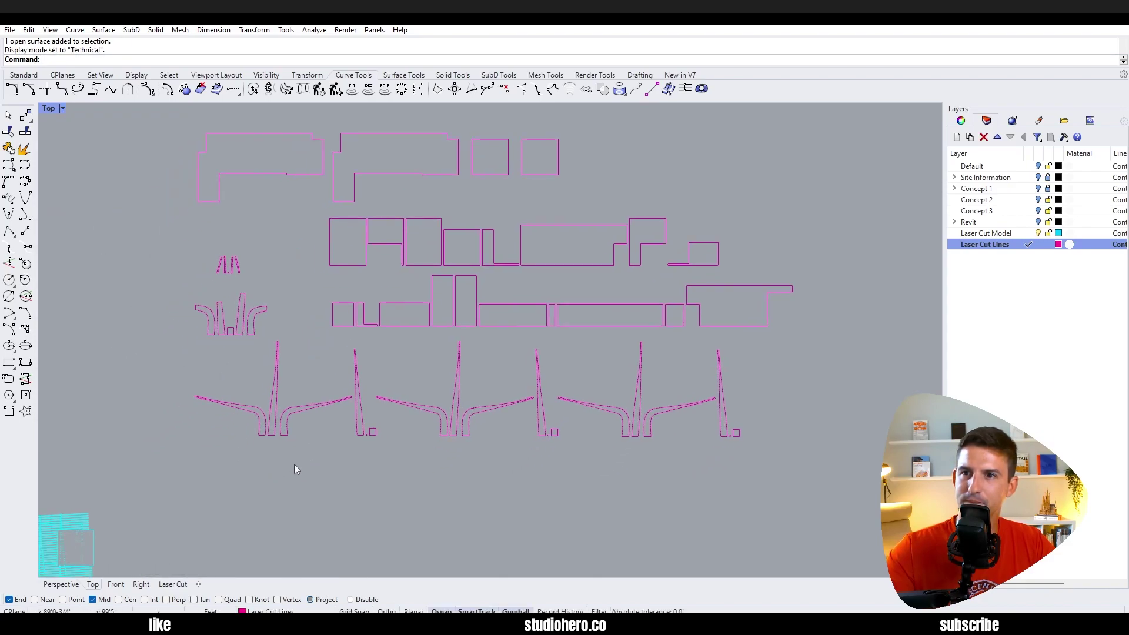
Hide the Laser Cut Model layer
left_click(1038, 234)
scroll(470, 335, "up", 1)
left_click(10, 29)
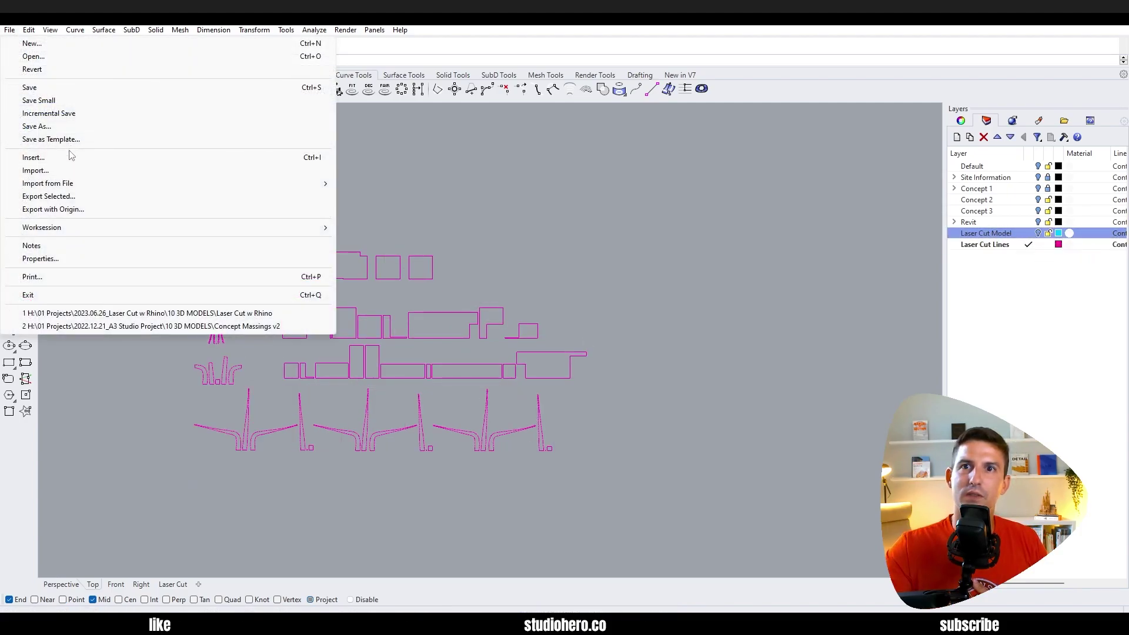
Export the Laser Cut Lines objects to Laser Cut w Rhino.dwg with the Default scheme, replacing the old file
left_click(70, 196)
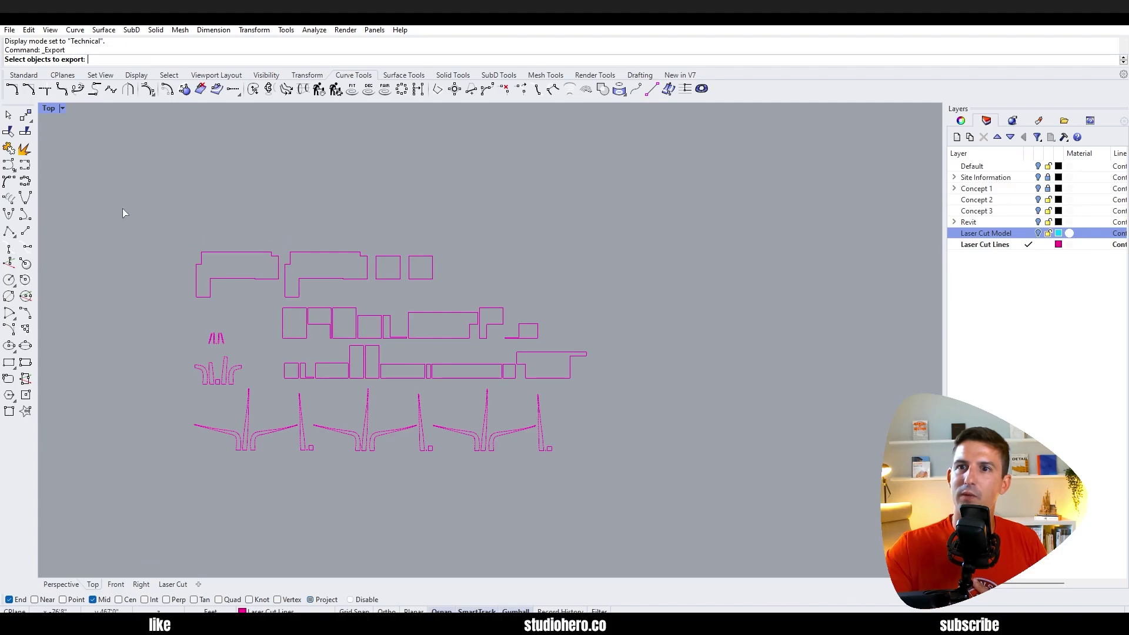
right_click(993, 245)
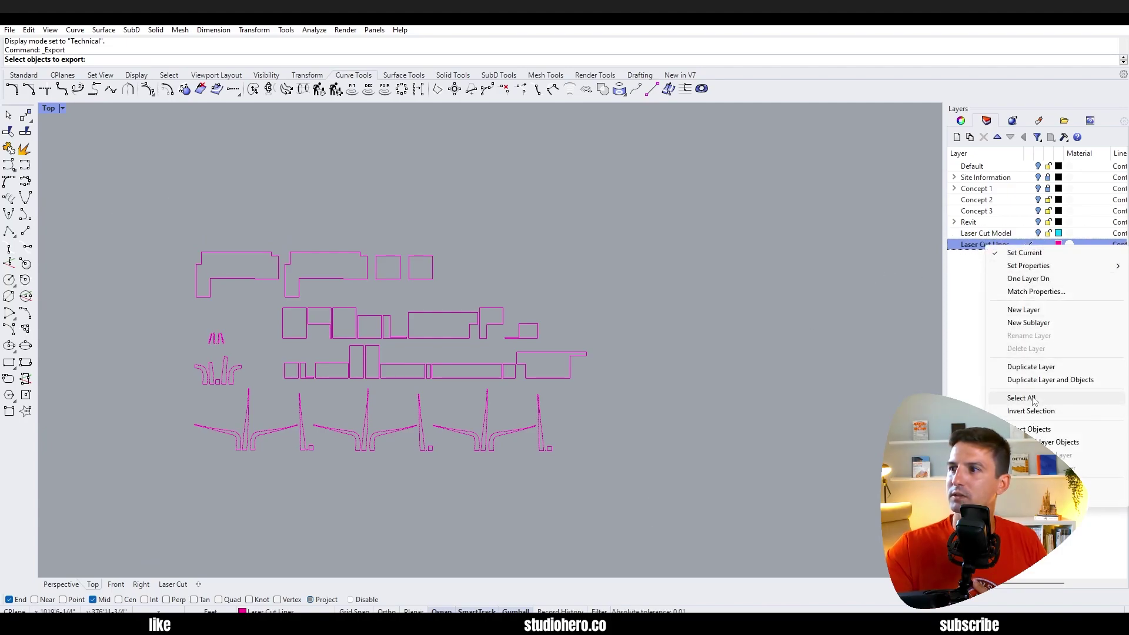
left_click(1042, 432)
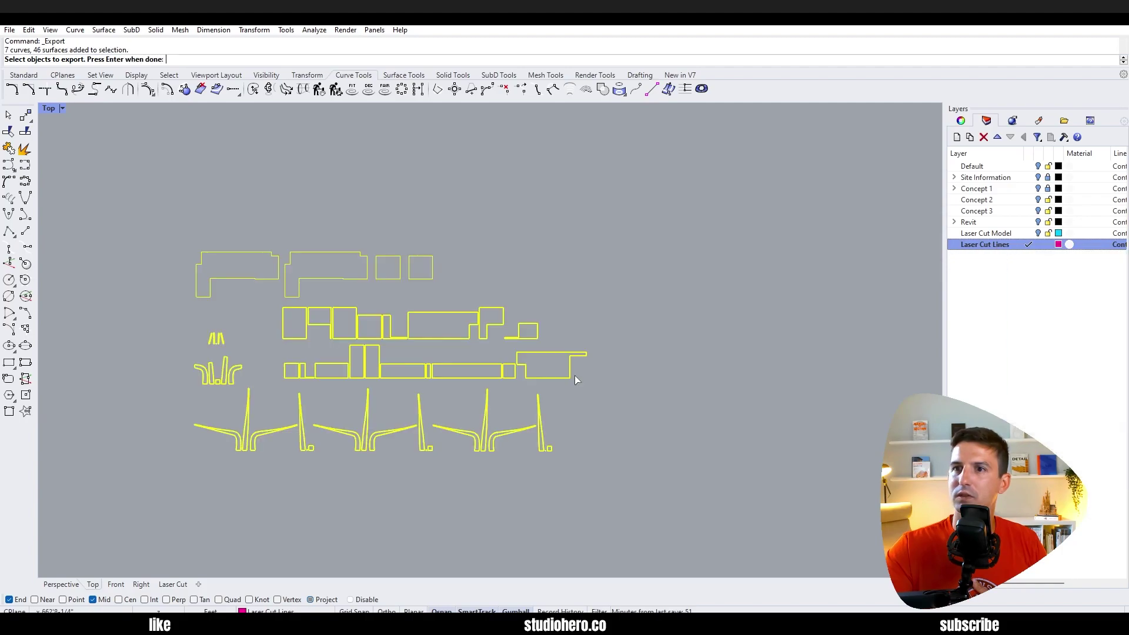
key("Return")
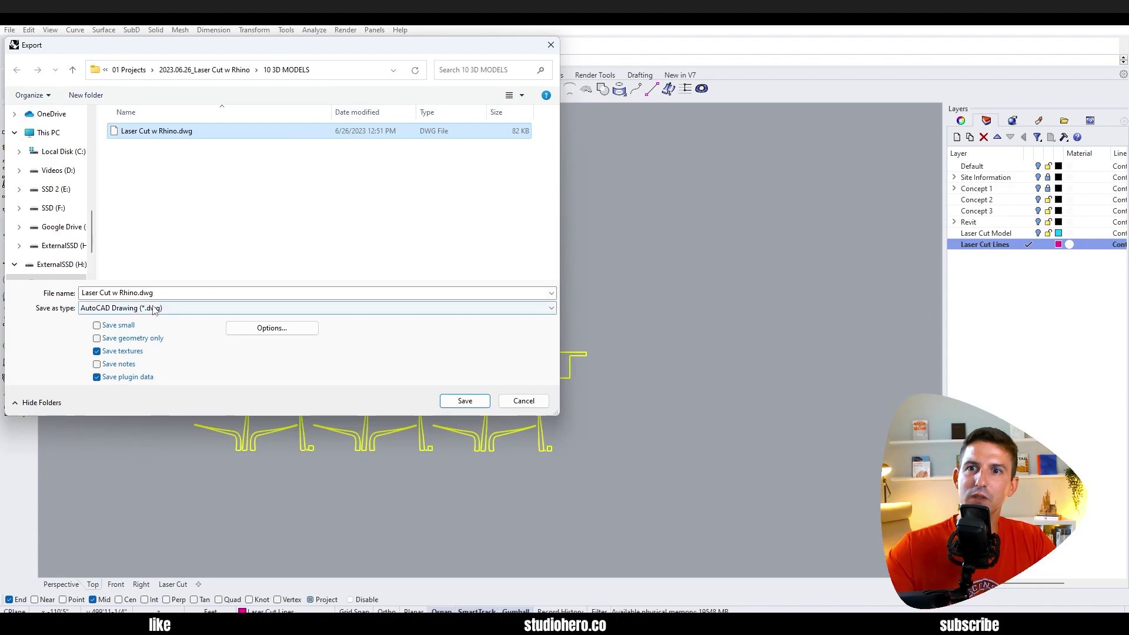
left_click(464, 400)
left_click(286, 258)
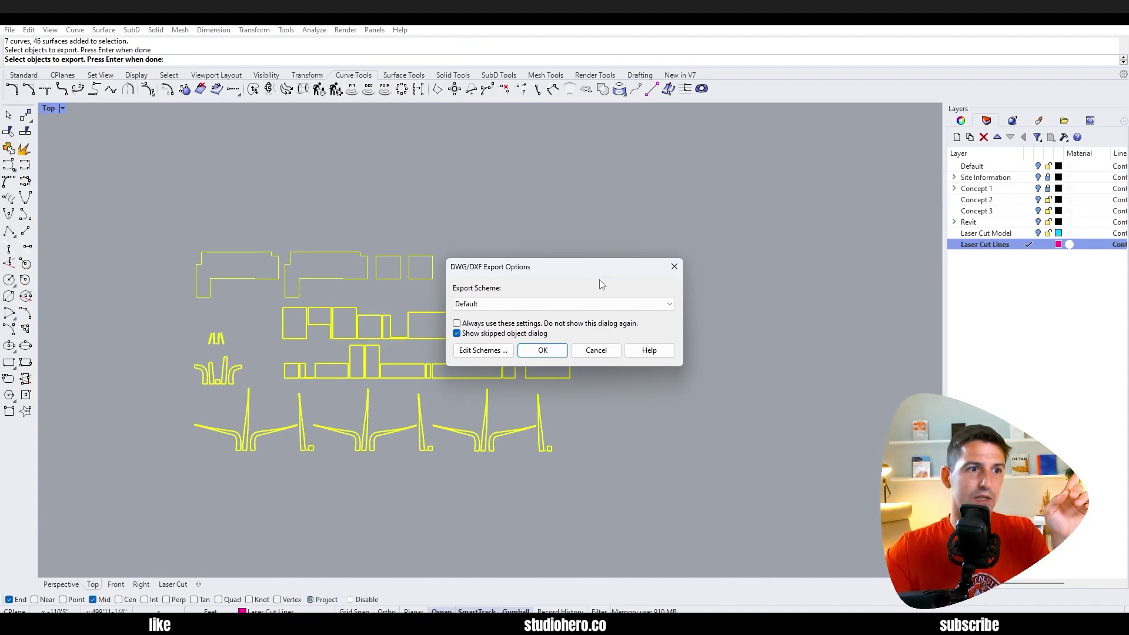
key("Return")
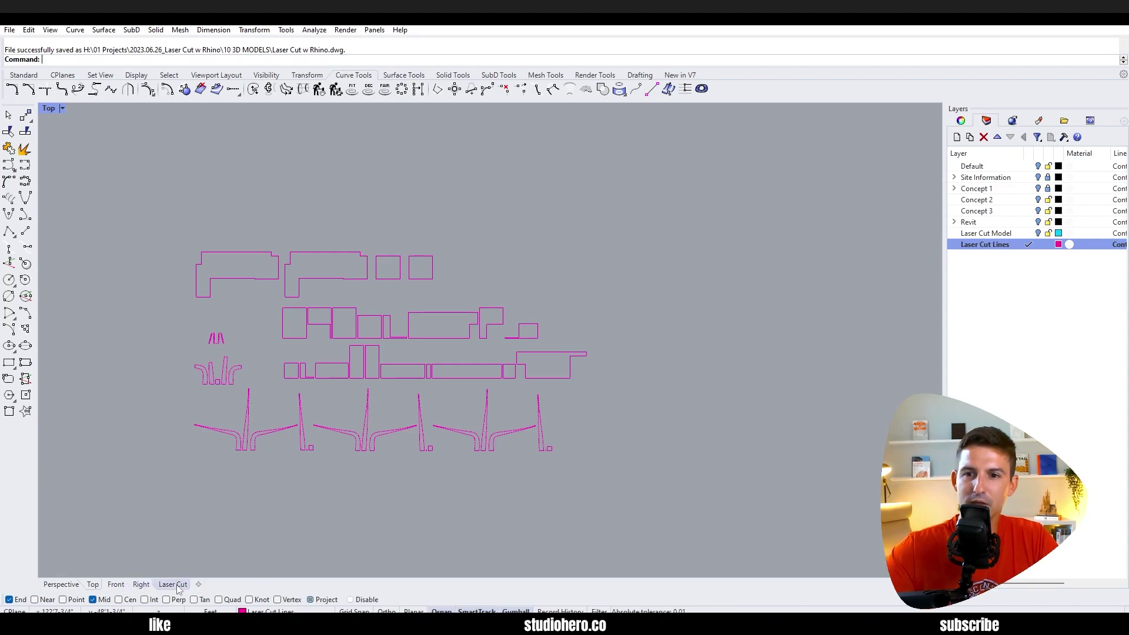
Set up a new layout 'Laser Cut (2)' for Rhino PDF at a custom 32 x 20 inch size
left_click(199, 584)
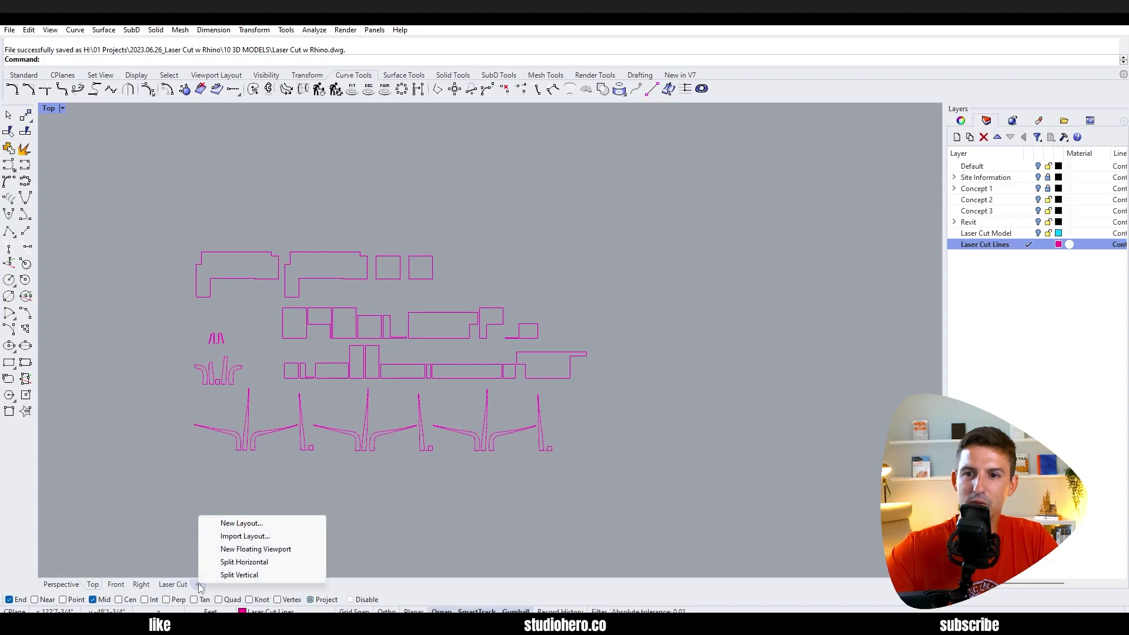
left_click(265, 526)
type("Laser Cut ")
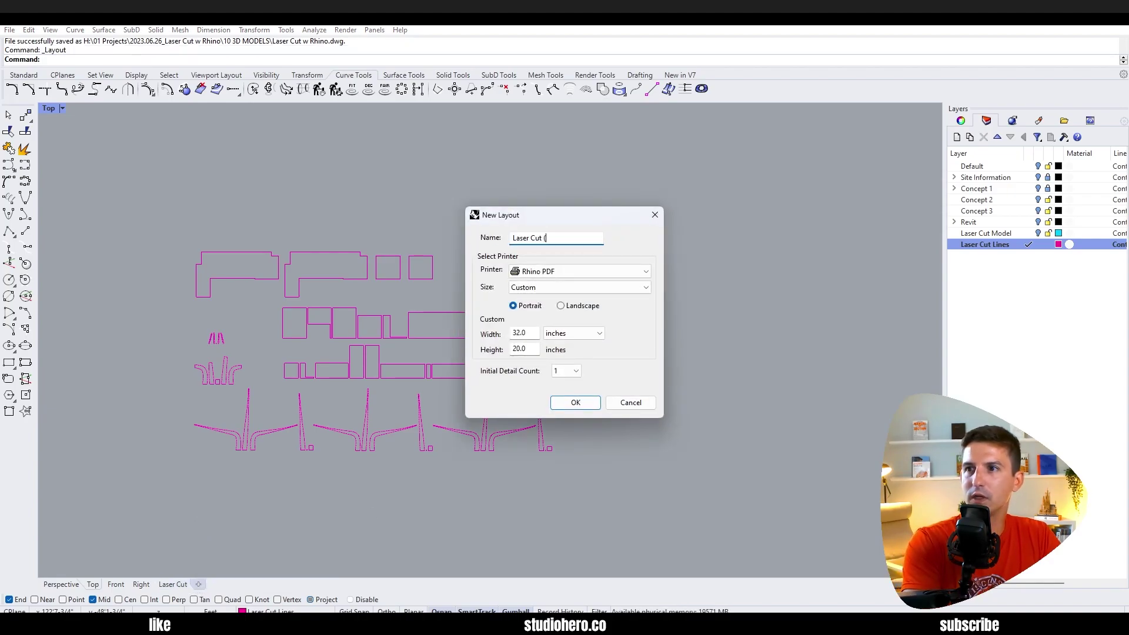
type("(2)3")
key("BackSpace")
left_click(555, 272)
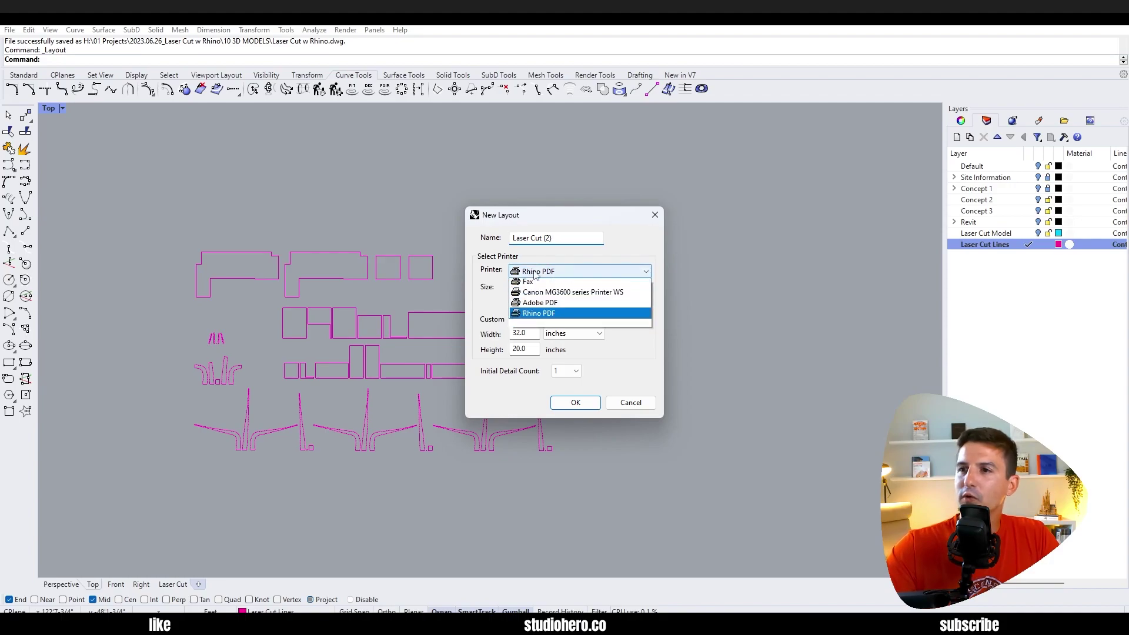
left_click(555, 286)
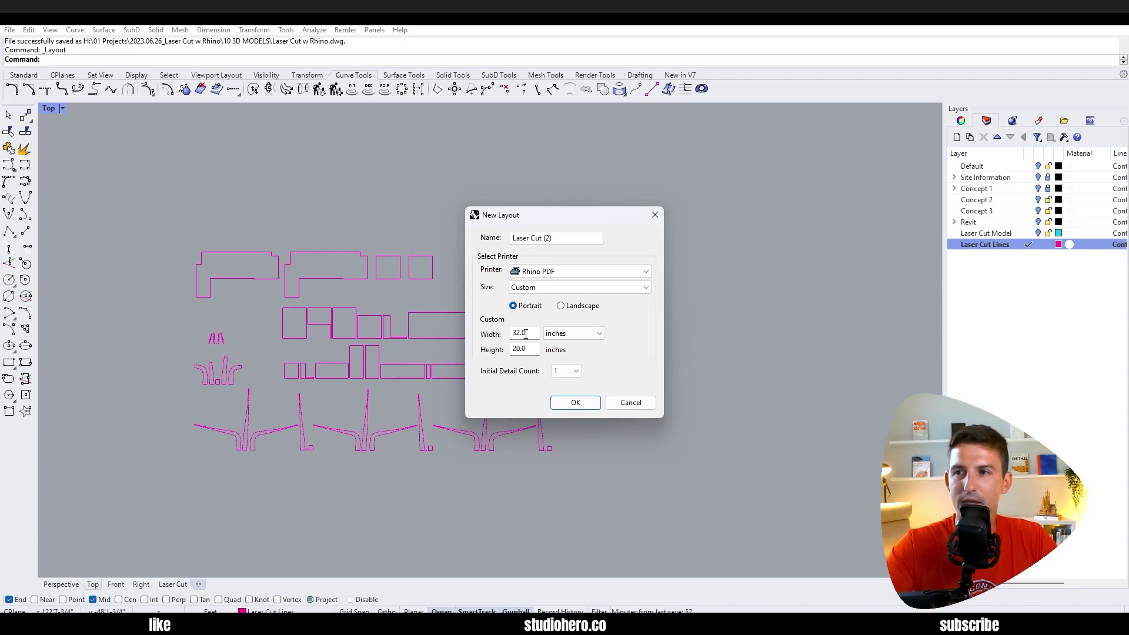
key("Tab")
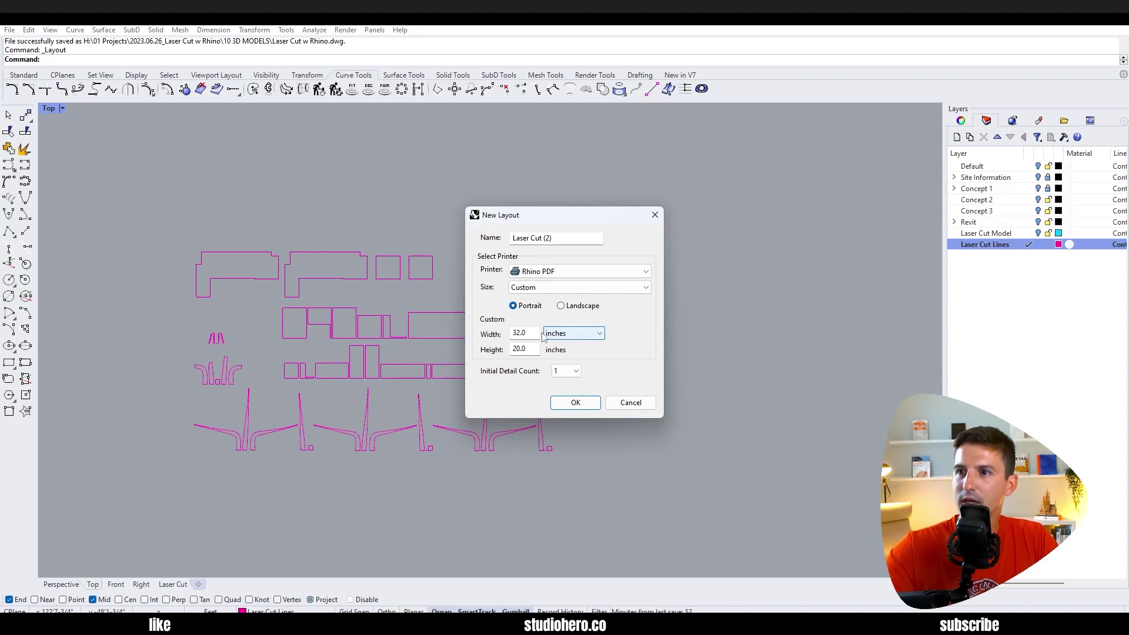
left_click(526, 350)
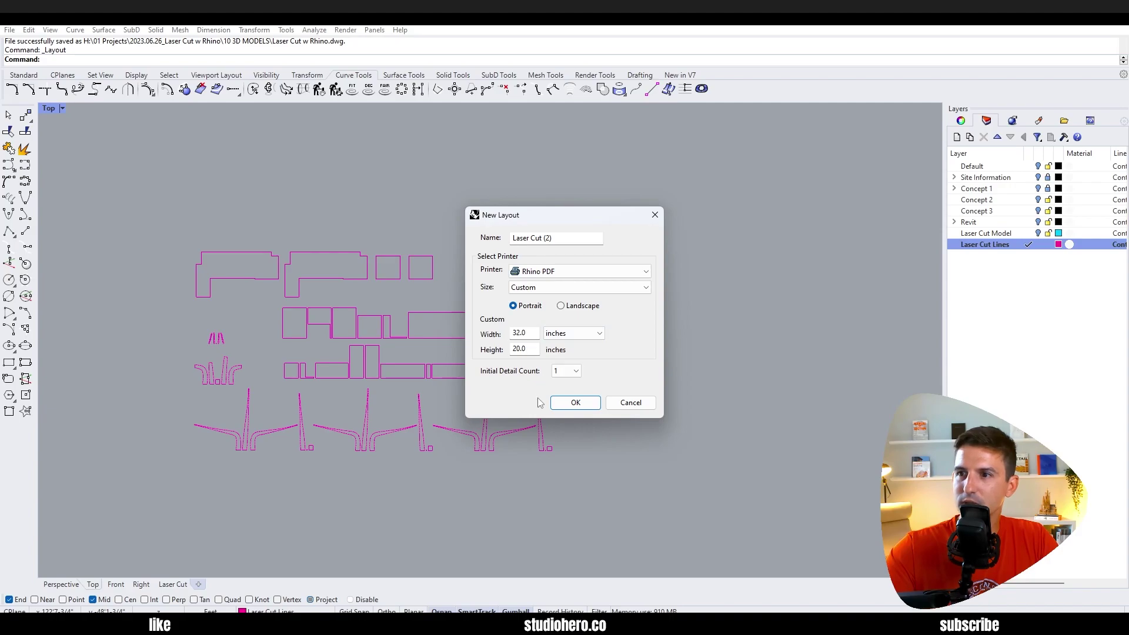
Create the layout and scale its detail to 1 inch on page = 8 feet, trying 4 first
left_click(558, 403)
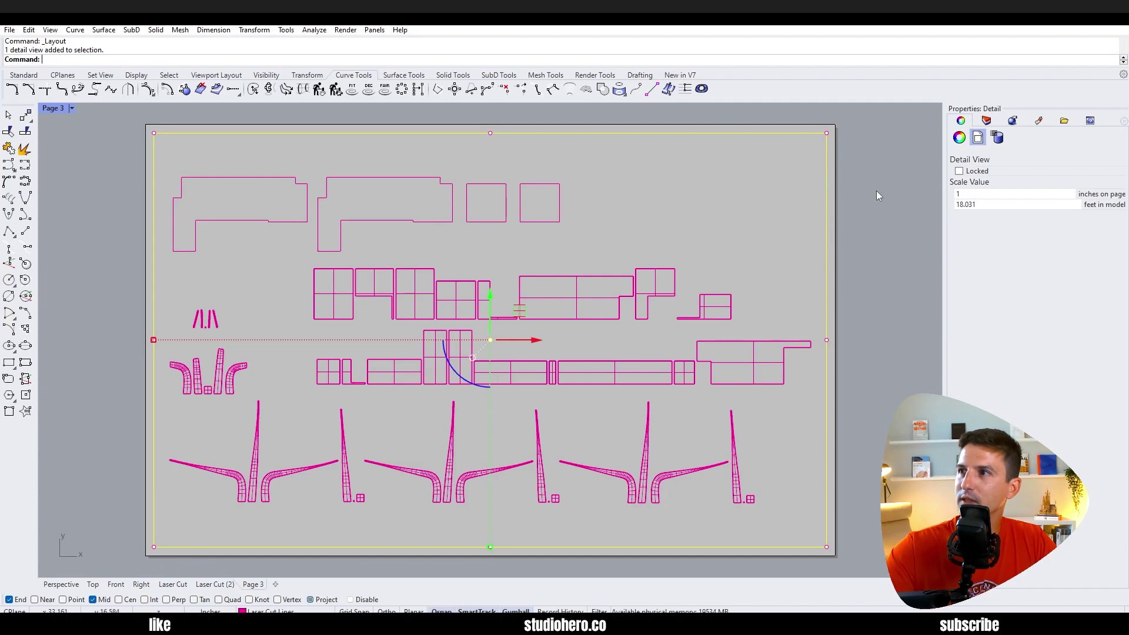
left_click(978, 204)
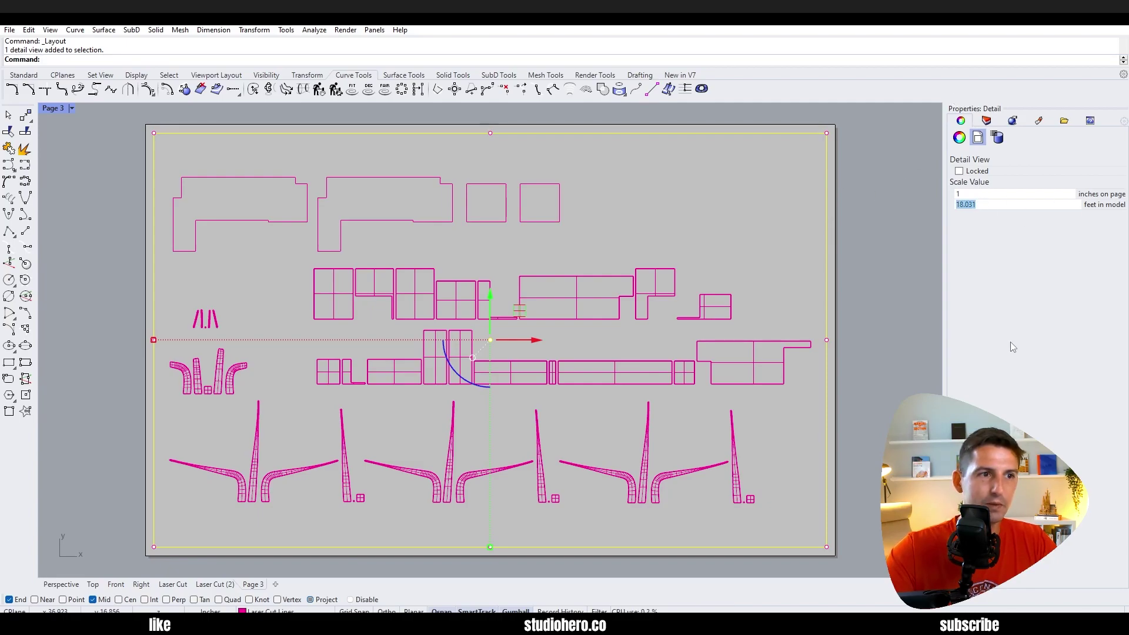
type("4")
key("Return")
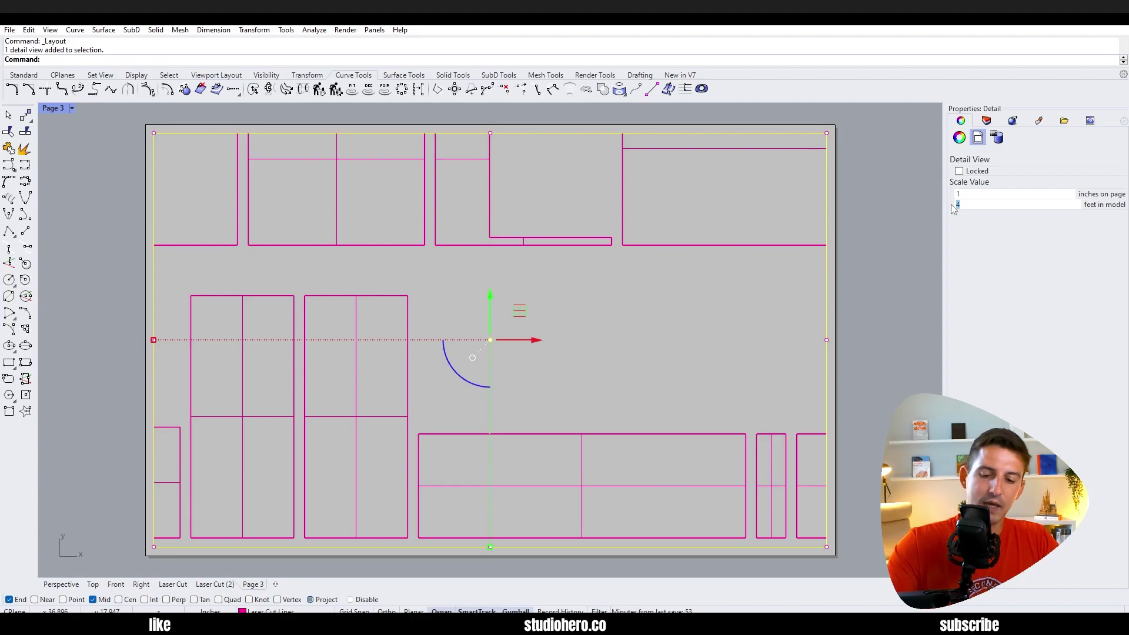
type("8")
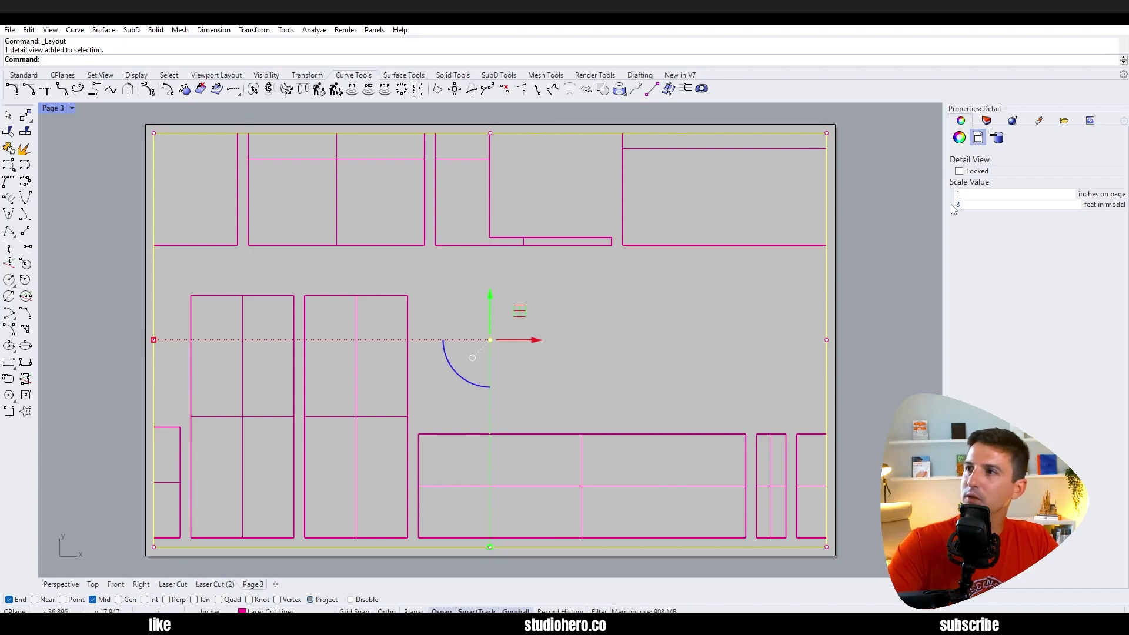
key("Return")
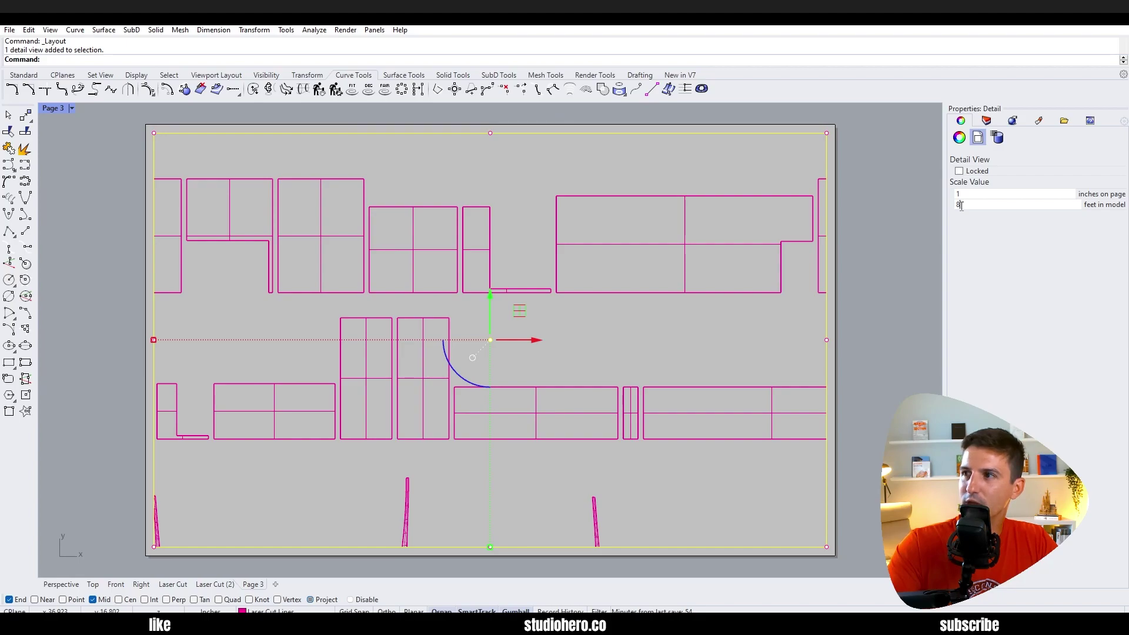
Set the Laser Cut (2) layout's detail to Technical display mode
left_click(92, 108)
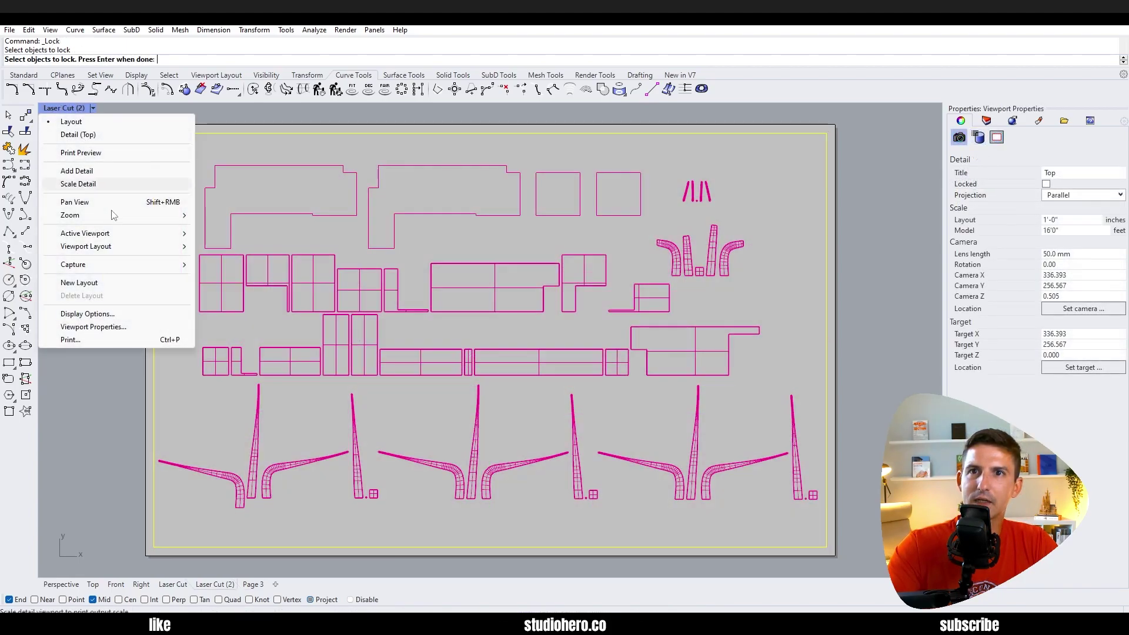
left_click(79, 405)
double_click(177, 174)
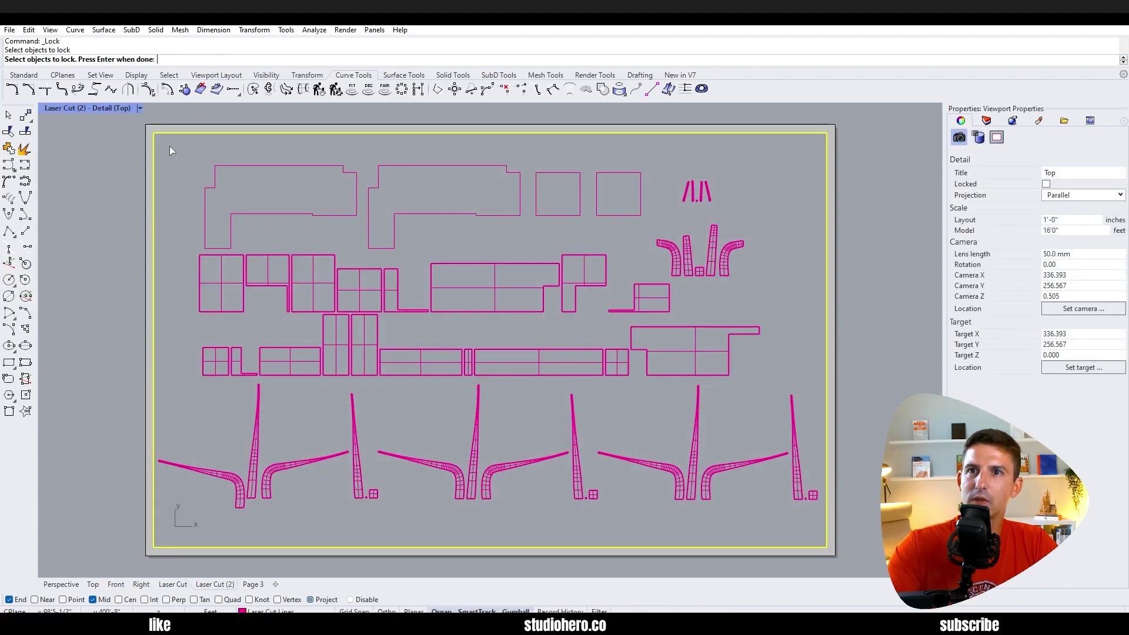
left_click(127, 108)
left_click(77, 267)
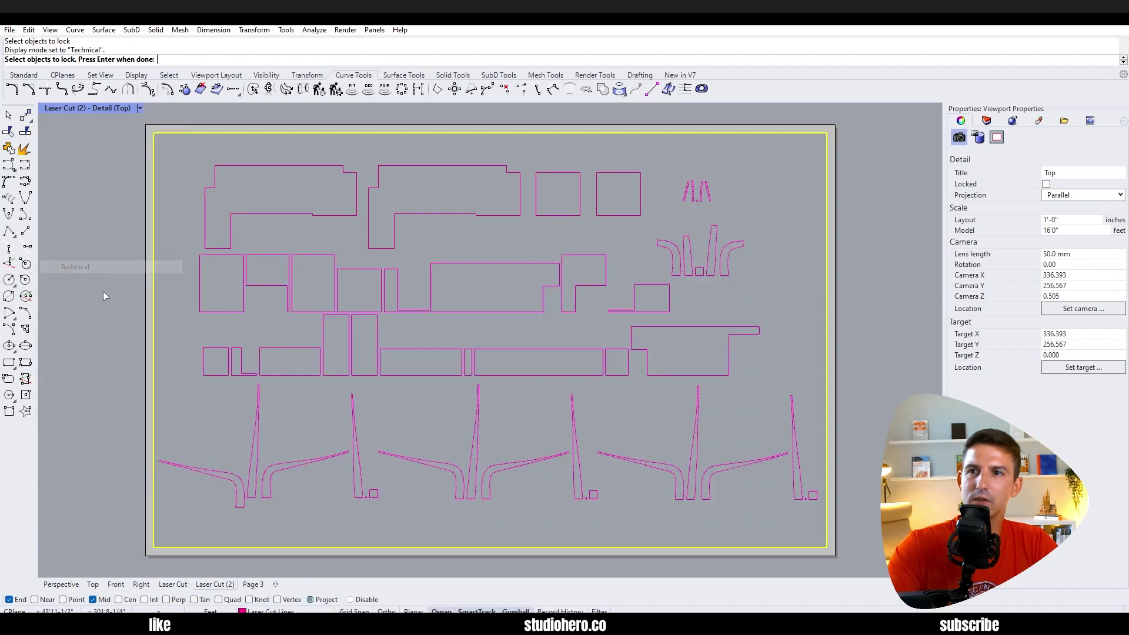
double_click(88, 351)
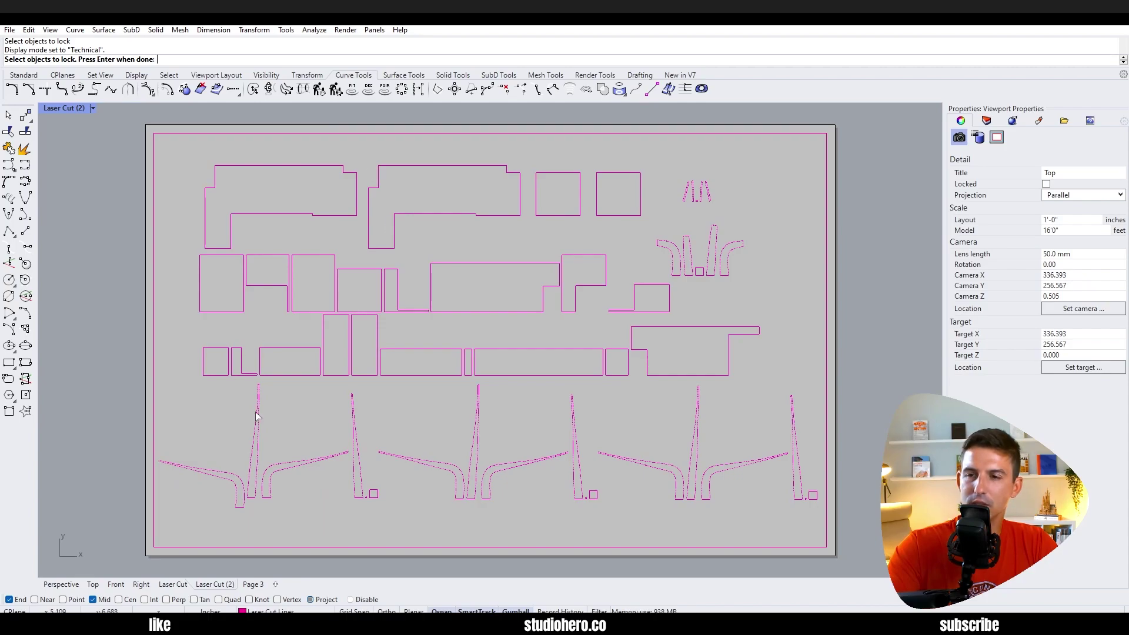
key("Escape")
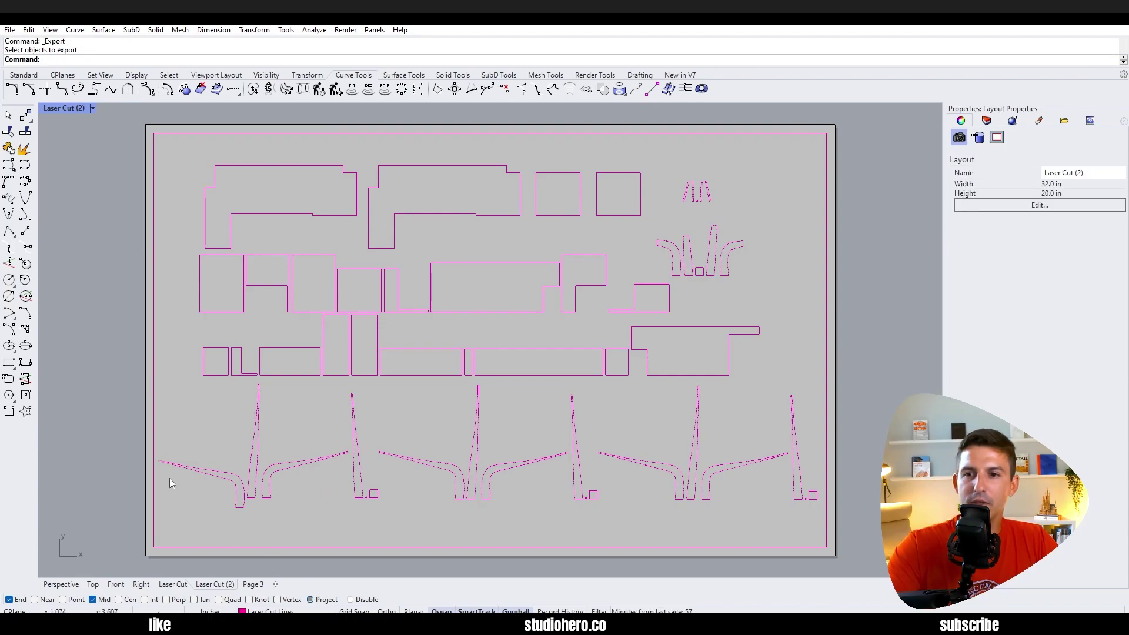
Set up printing to Rhino PDF at 300 dpi in black and white, checking the View and Output Scale settings
left_click(10, 30)
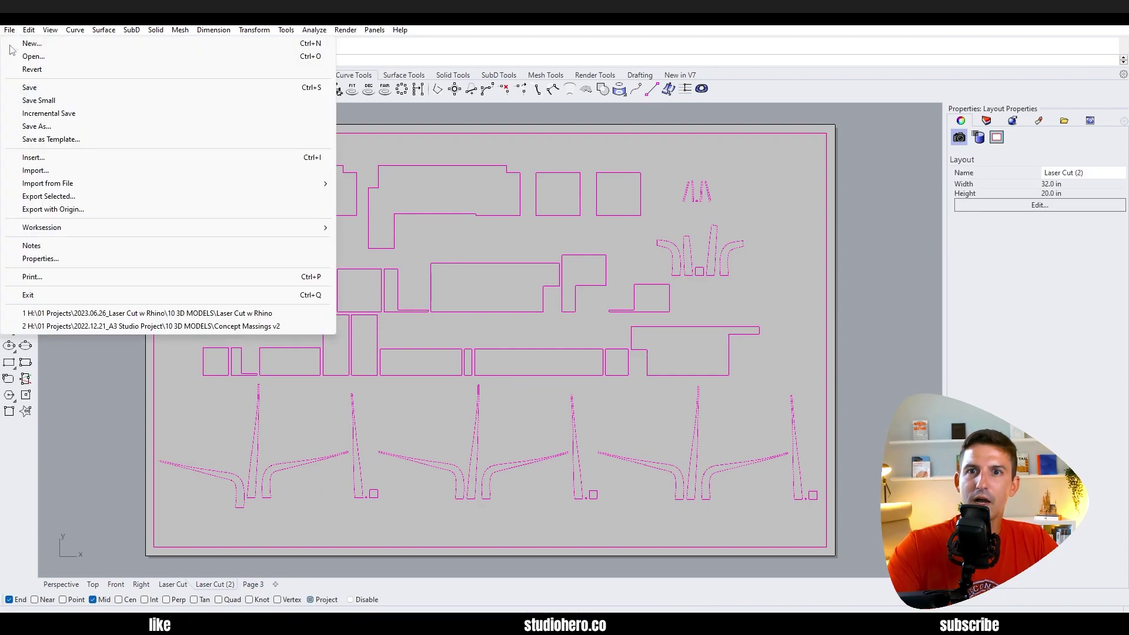
left_click(47, 277)
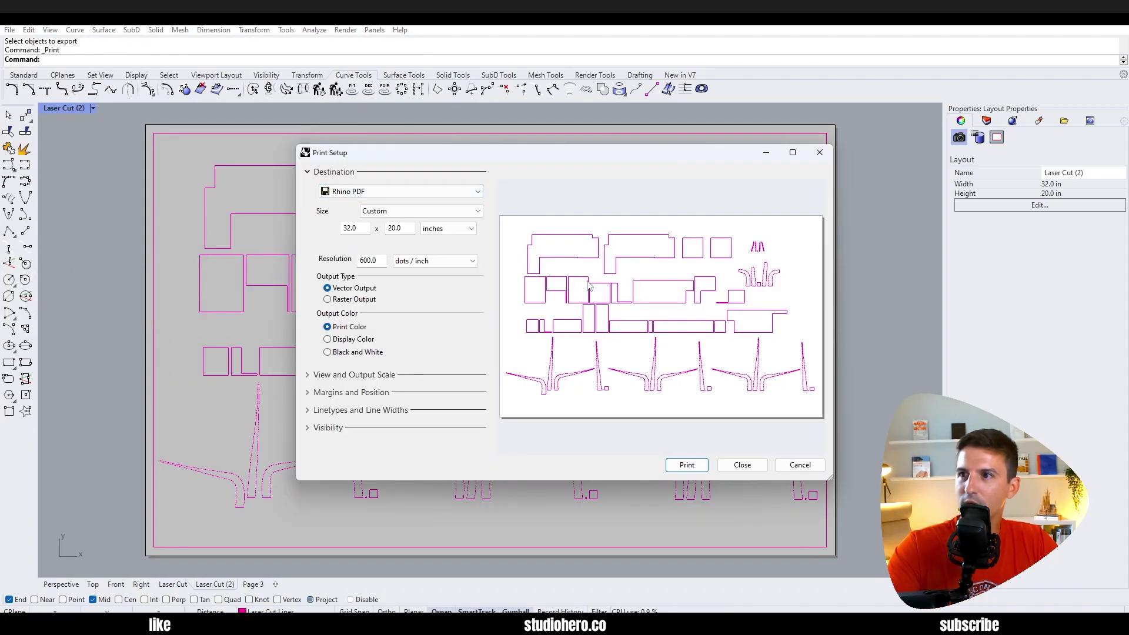
double_click(369, 260)
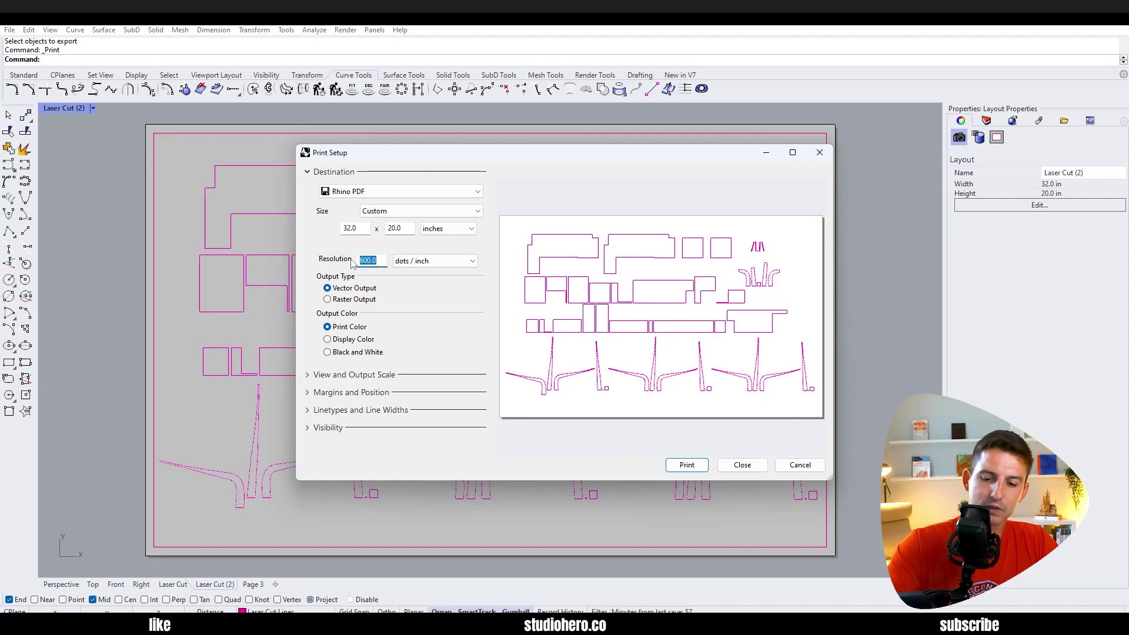
type("300")
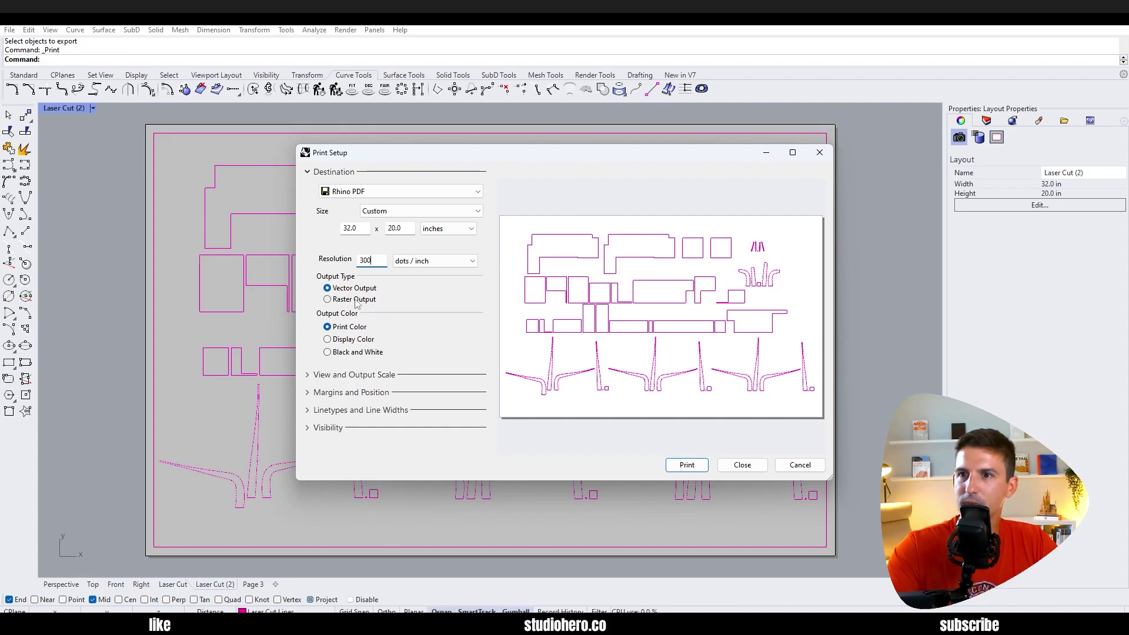
left_click(330, 352)
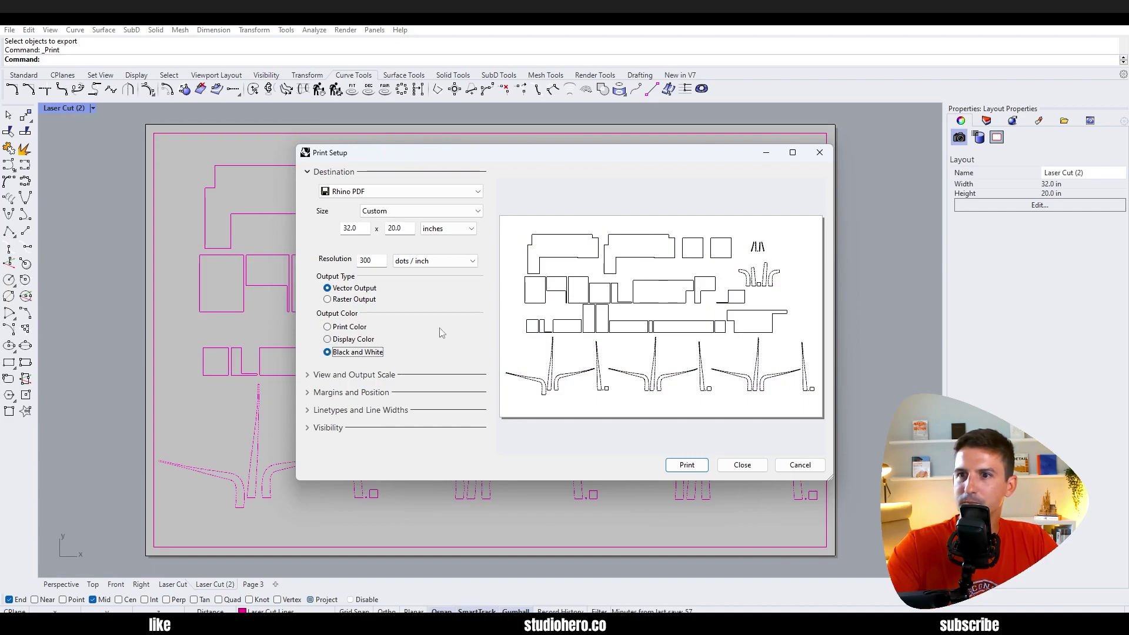
left_click(308, 376)
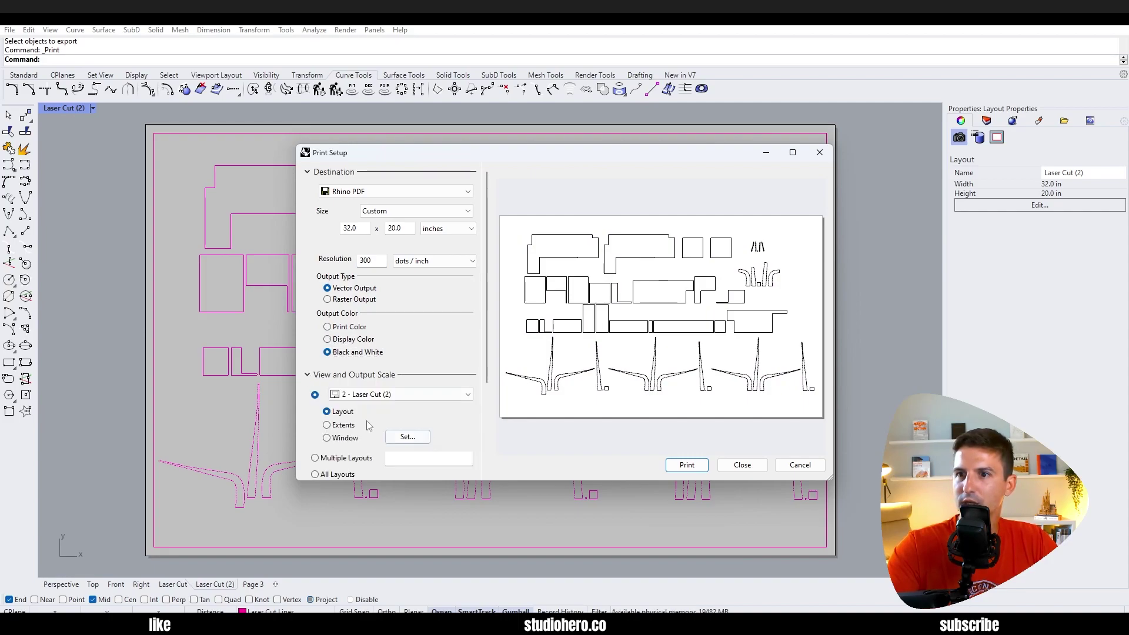
scroll(368, 415, "down", 2)
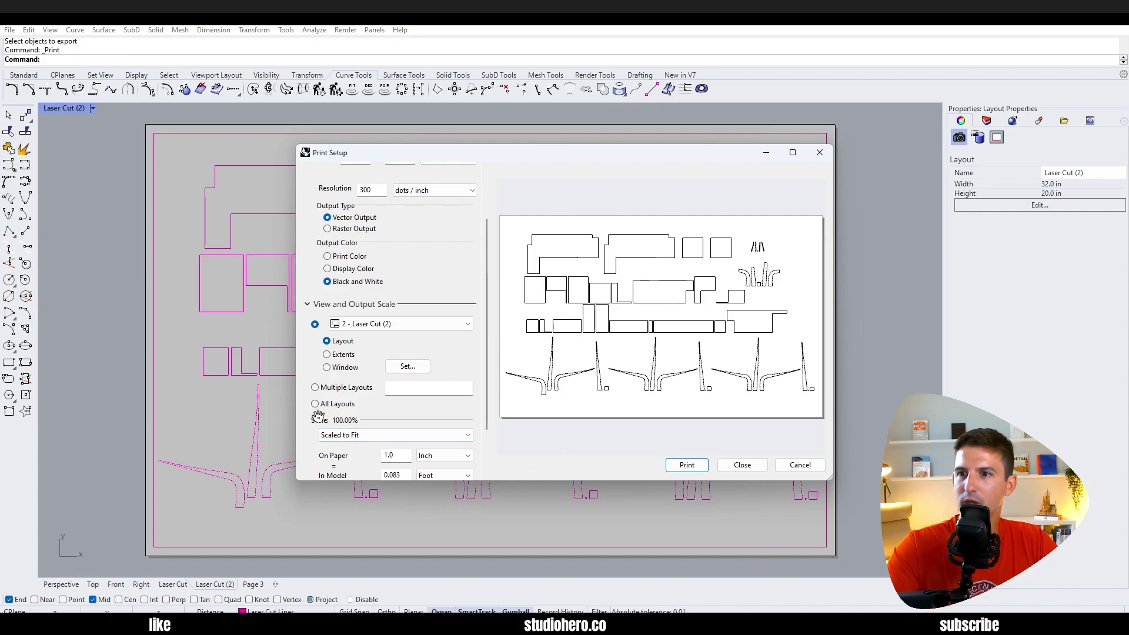
scroll(322, 413, "down", 2)
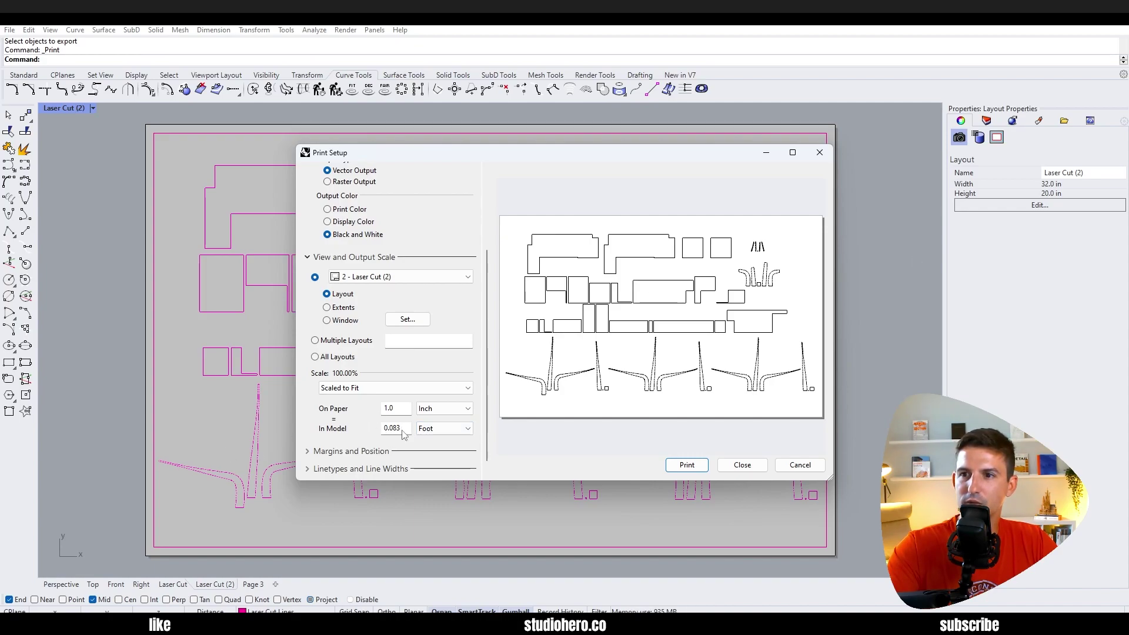
scroll(316, 420, "down", 1)
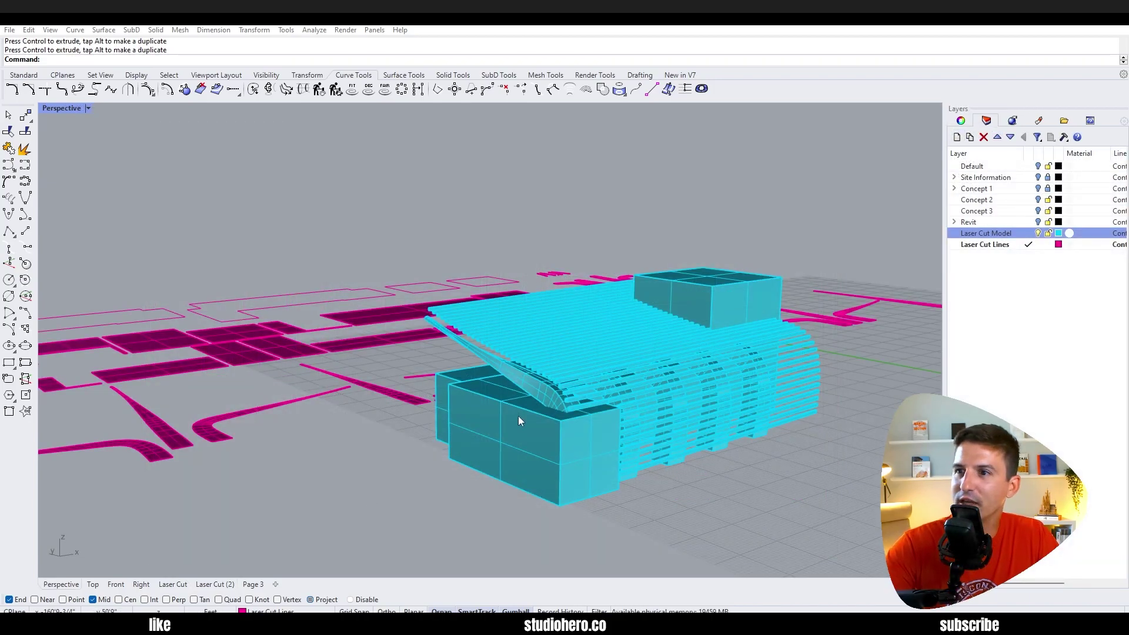
scroll(601, 386, "up", 5)
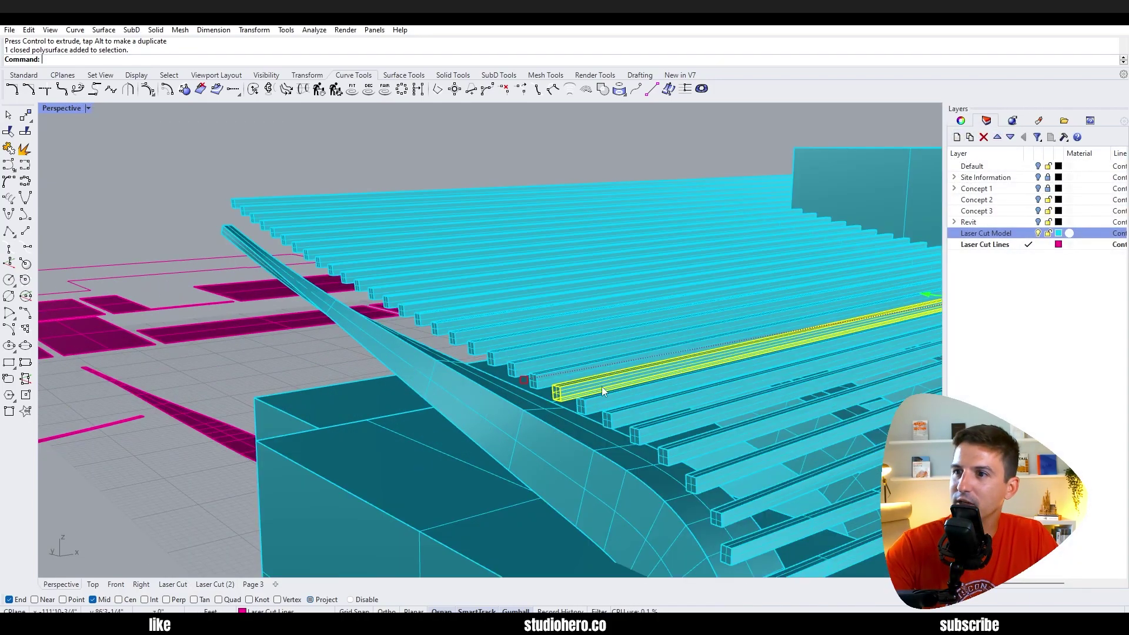
scroll(623, 387, "down", 2)
scroll(654, 372, "down", 2)
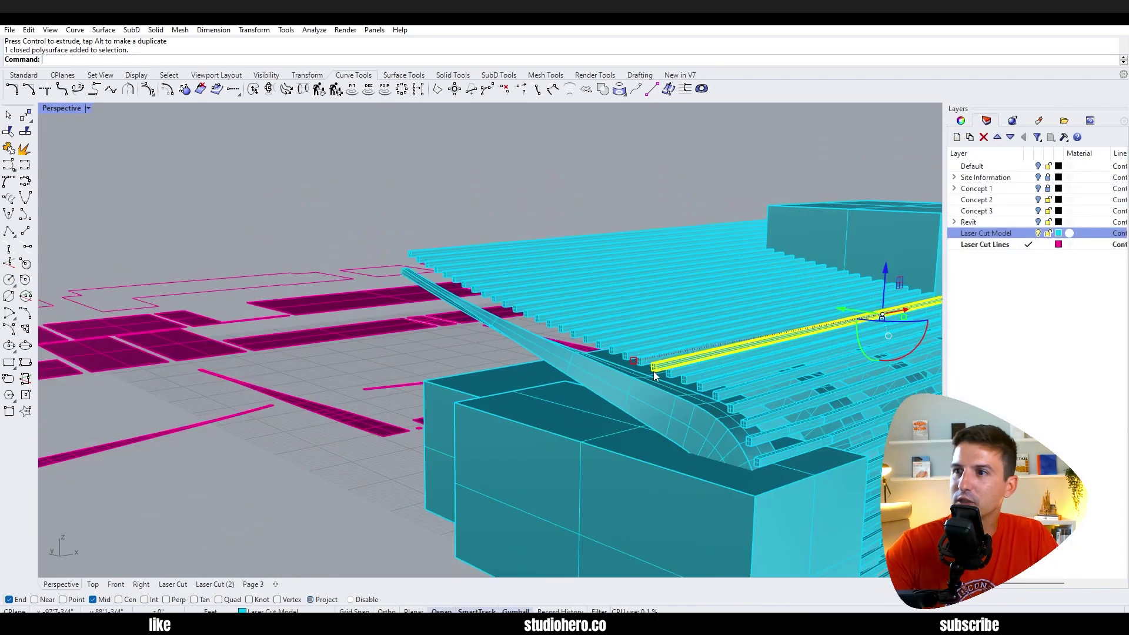
scroll(654, 372, "down", 5)
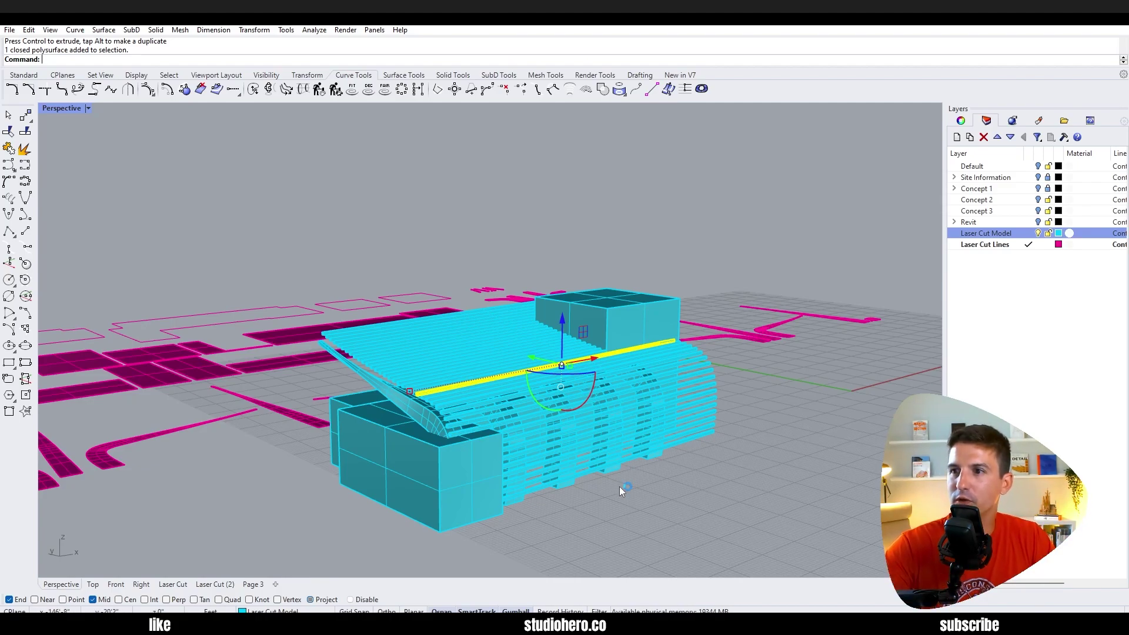
right_click_drag(619, 485, 643, 489)
scroll(600, 412, "up", 5)
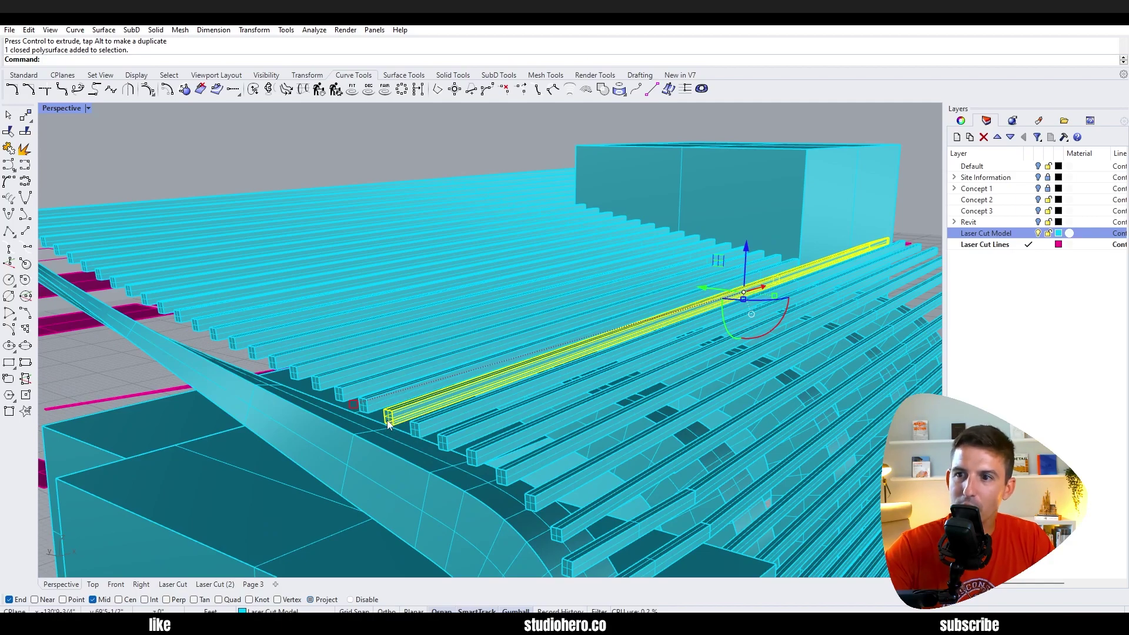
scroll(388, 423, "down", 5)
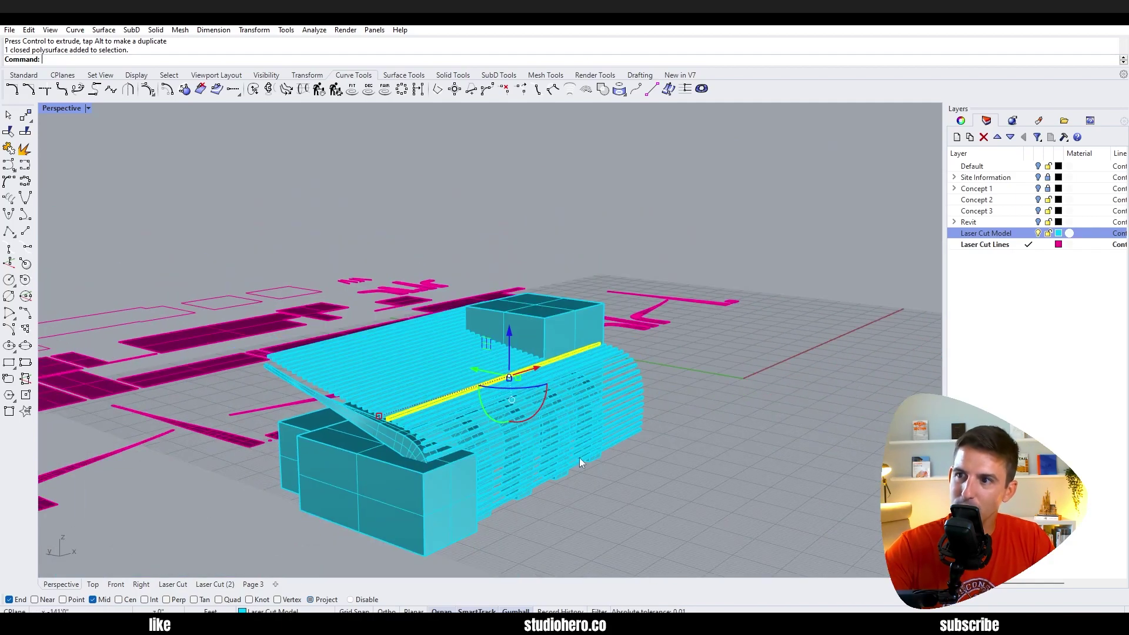
right_click_drag(590, 428, 459, 403)
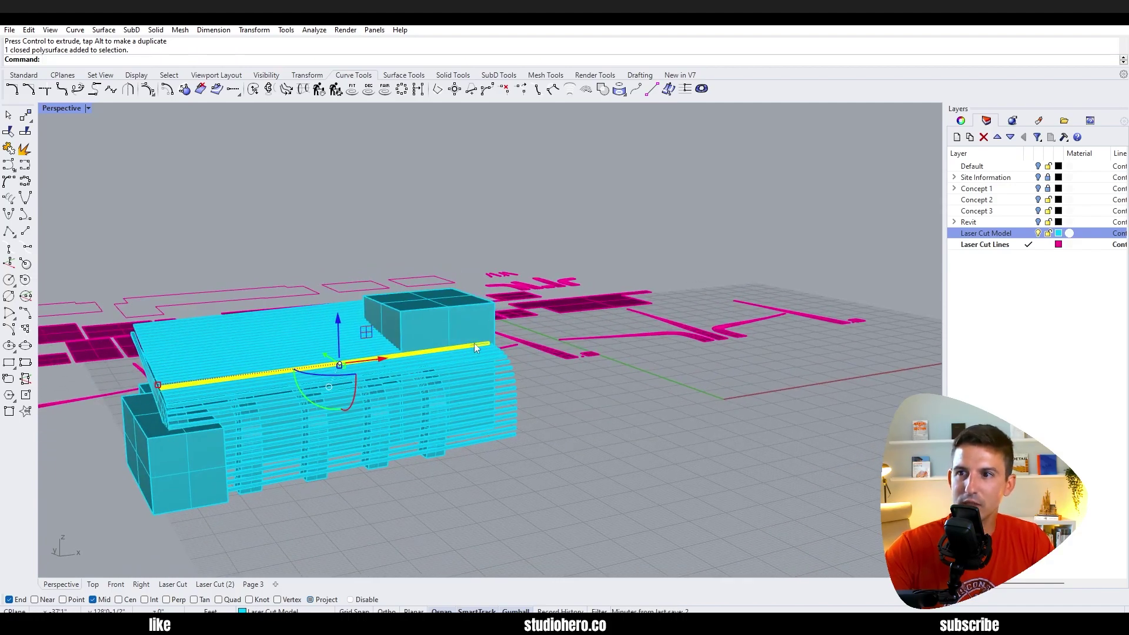
scroll(175, 379, "up", 6)
scroll(122, 401, "down", 3)
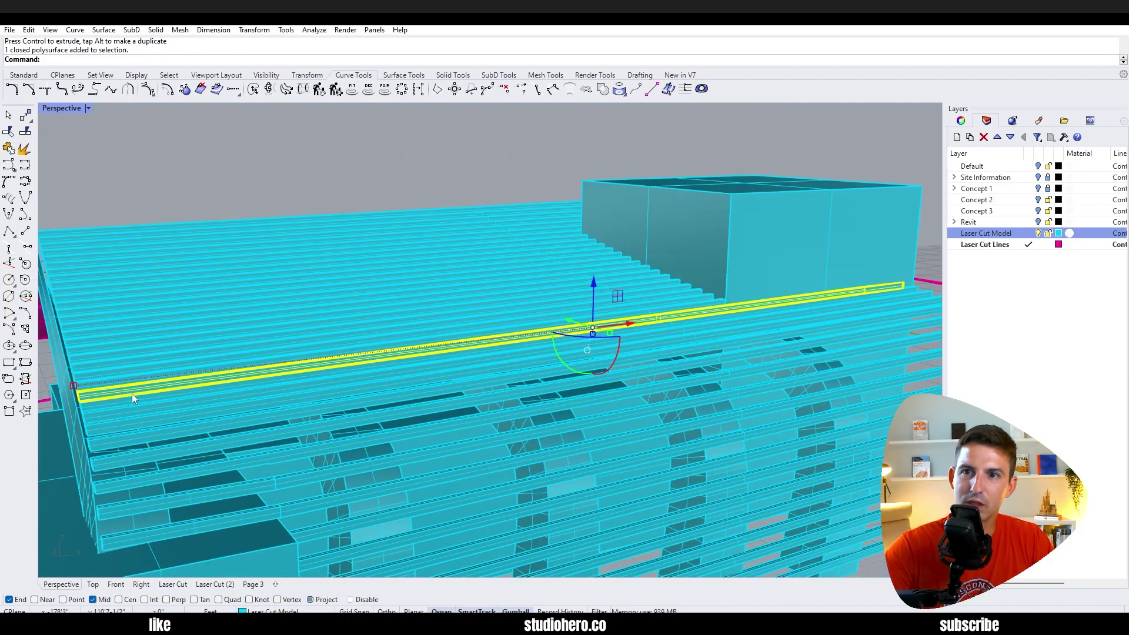